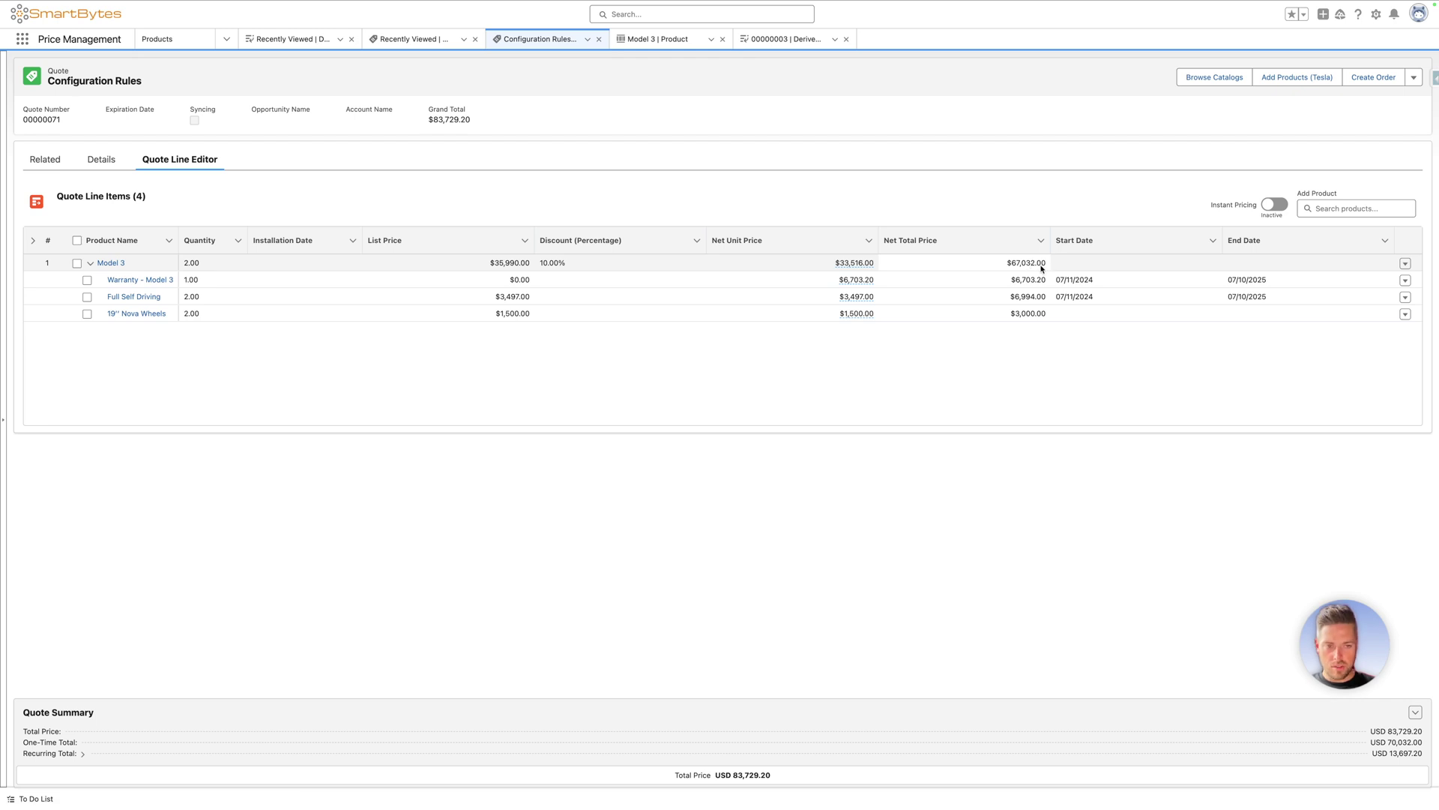
# Open the Warranty – Model 3 Calculation Details, showing its $6,703.20 net unit price comes from a derived price.
pyautogui.click(856, 280)
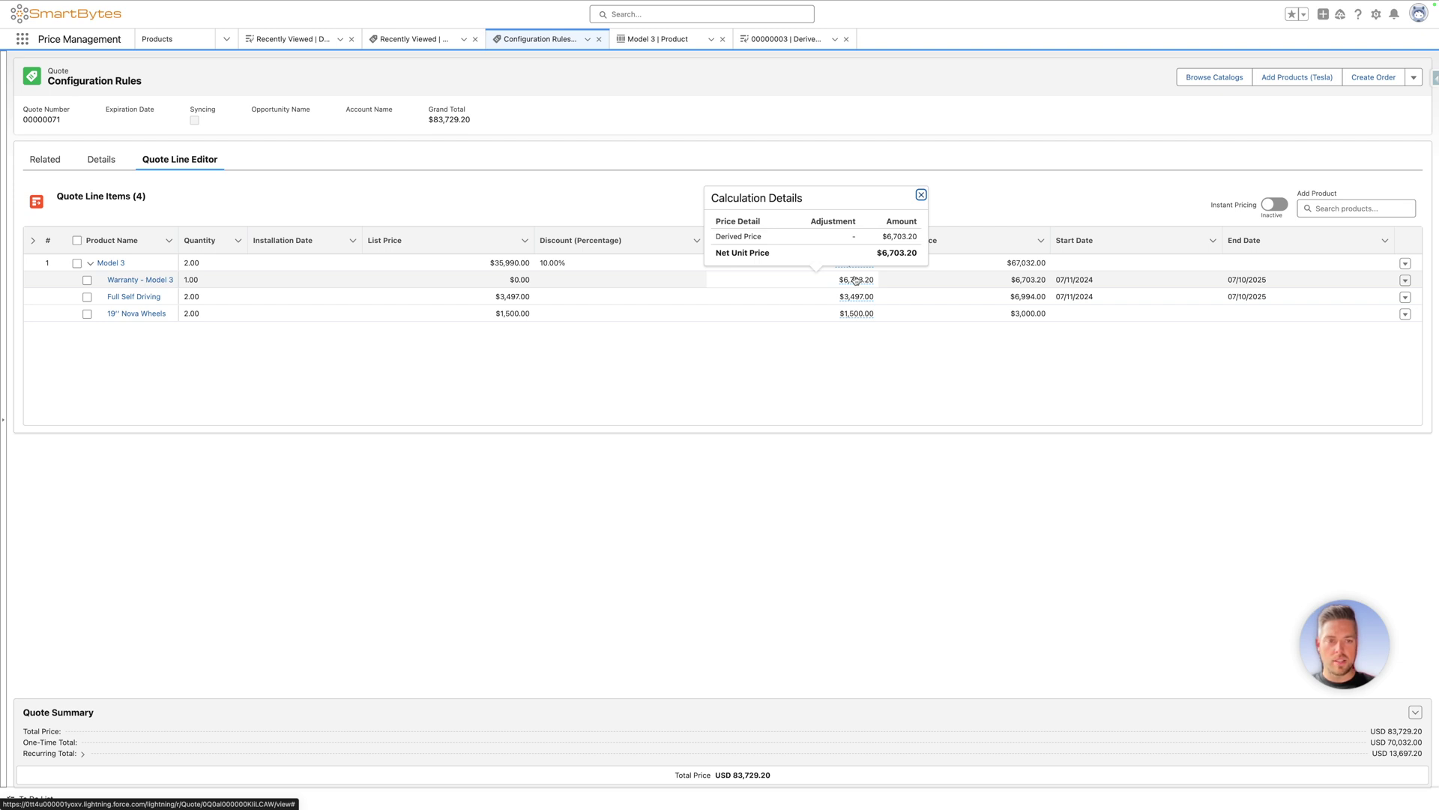
# Set the Model 3 line's discount to 20% and save the quote.
pyautogui.click(1010, 264)
pyautogui.doubleClick(596, 262)
pyautogui.write('20')
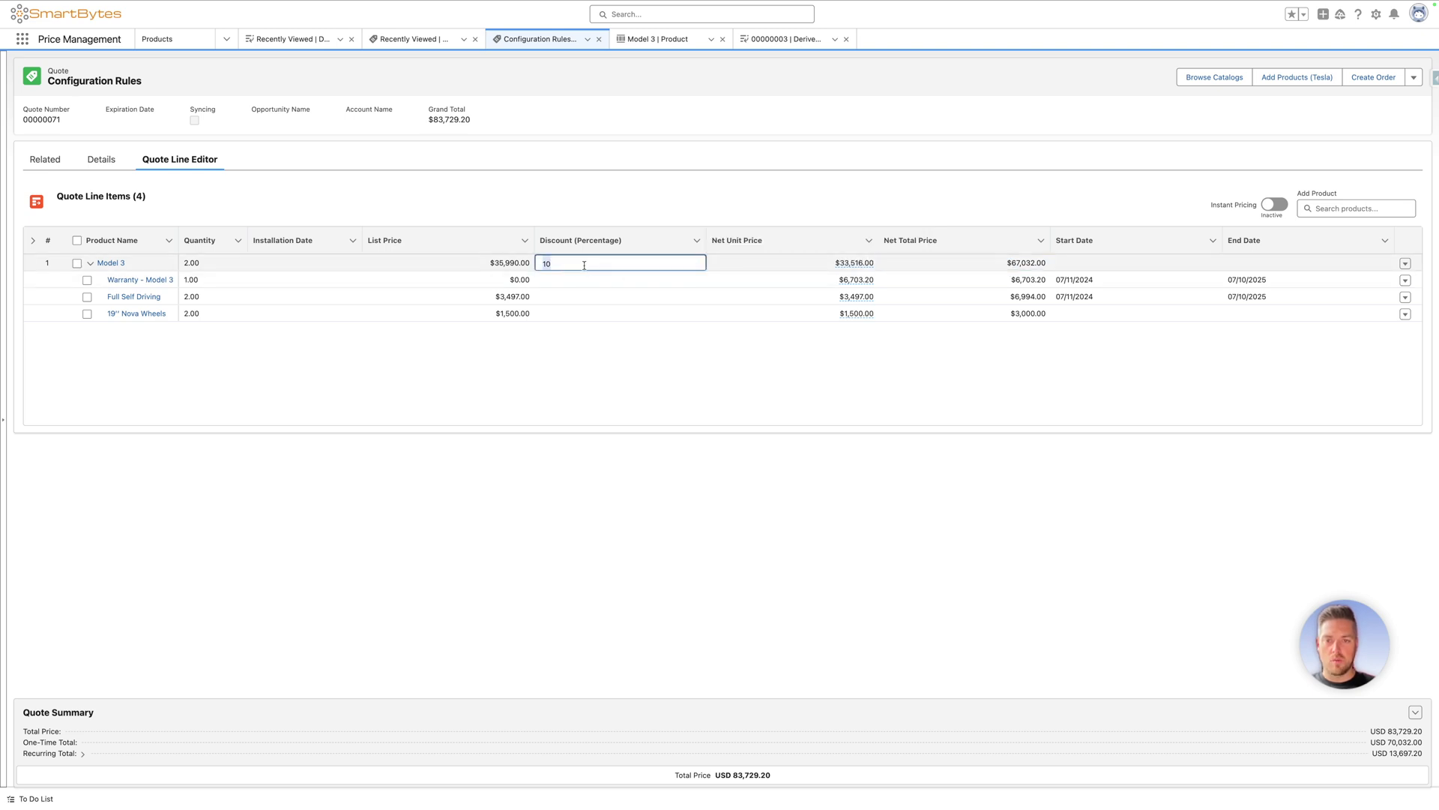
pyautogui.click(740, 265)
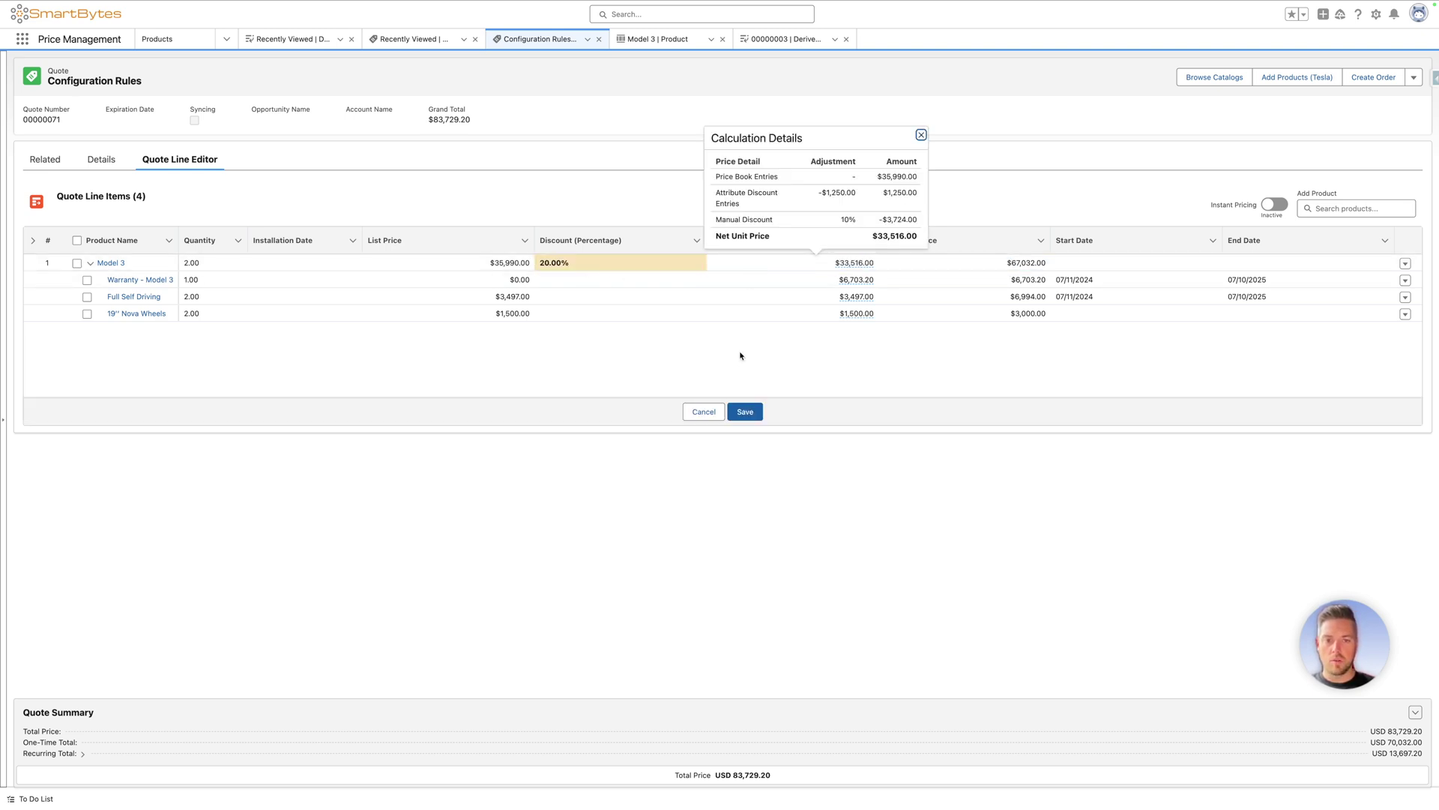
pyautogui.click(745, 409)
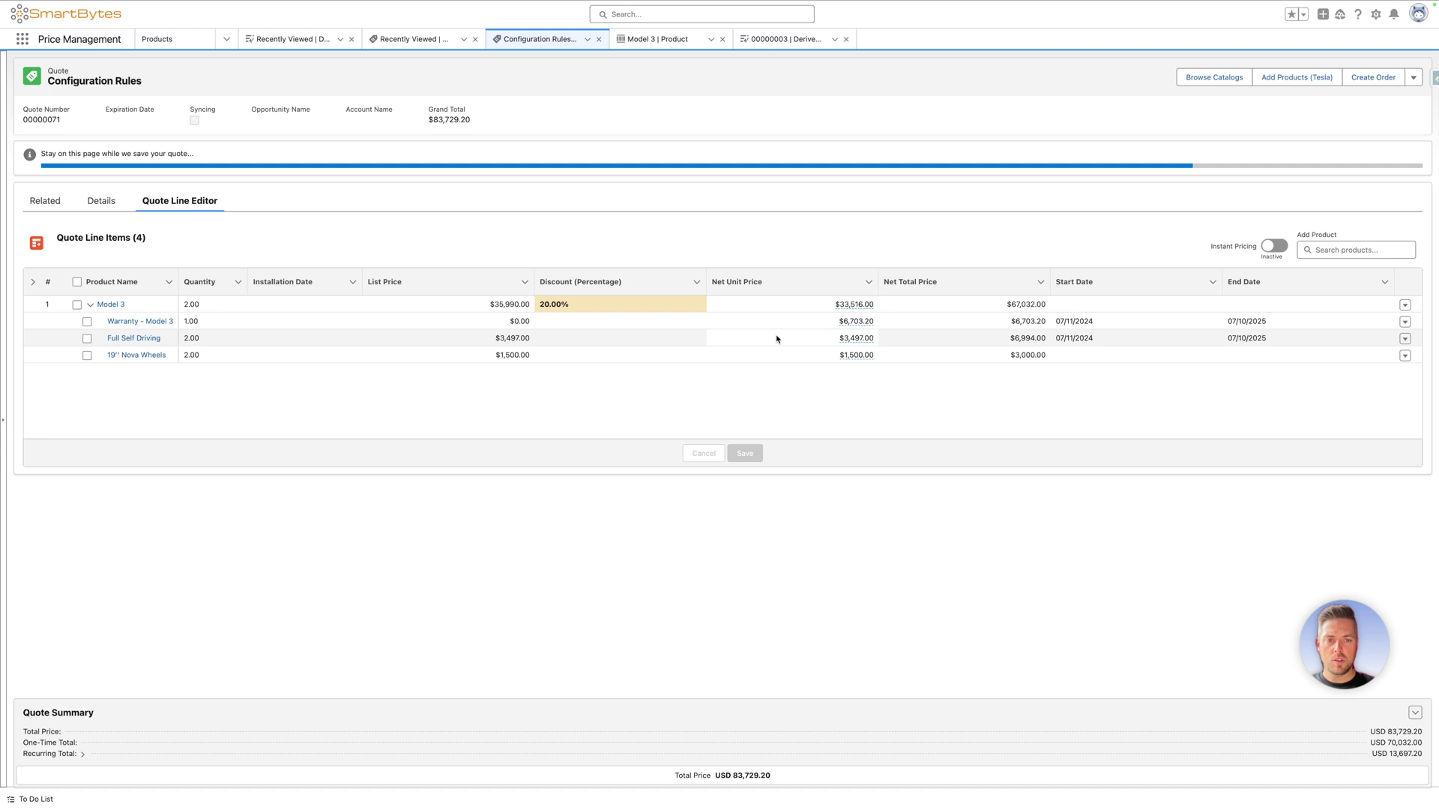
# Raise the Model 3 discount to 90%, save, and review the $2,500.00 warranty price breakdown.
pyautogui.moveTo(778, 339)
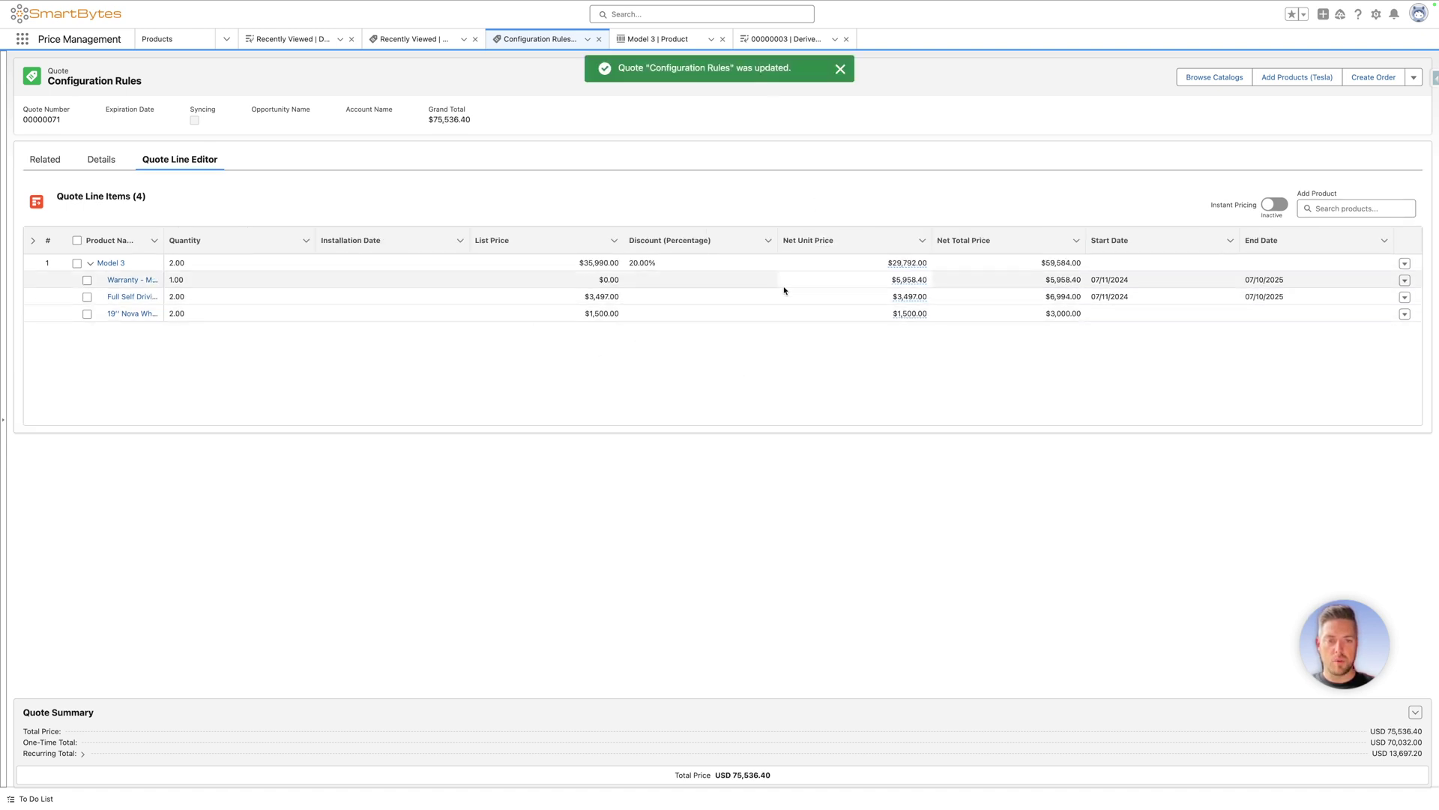
pyautogui.moveTo(899, 281)
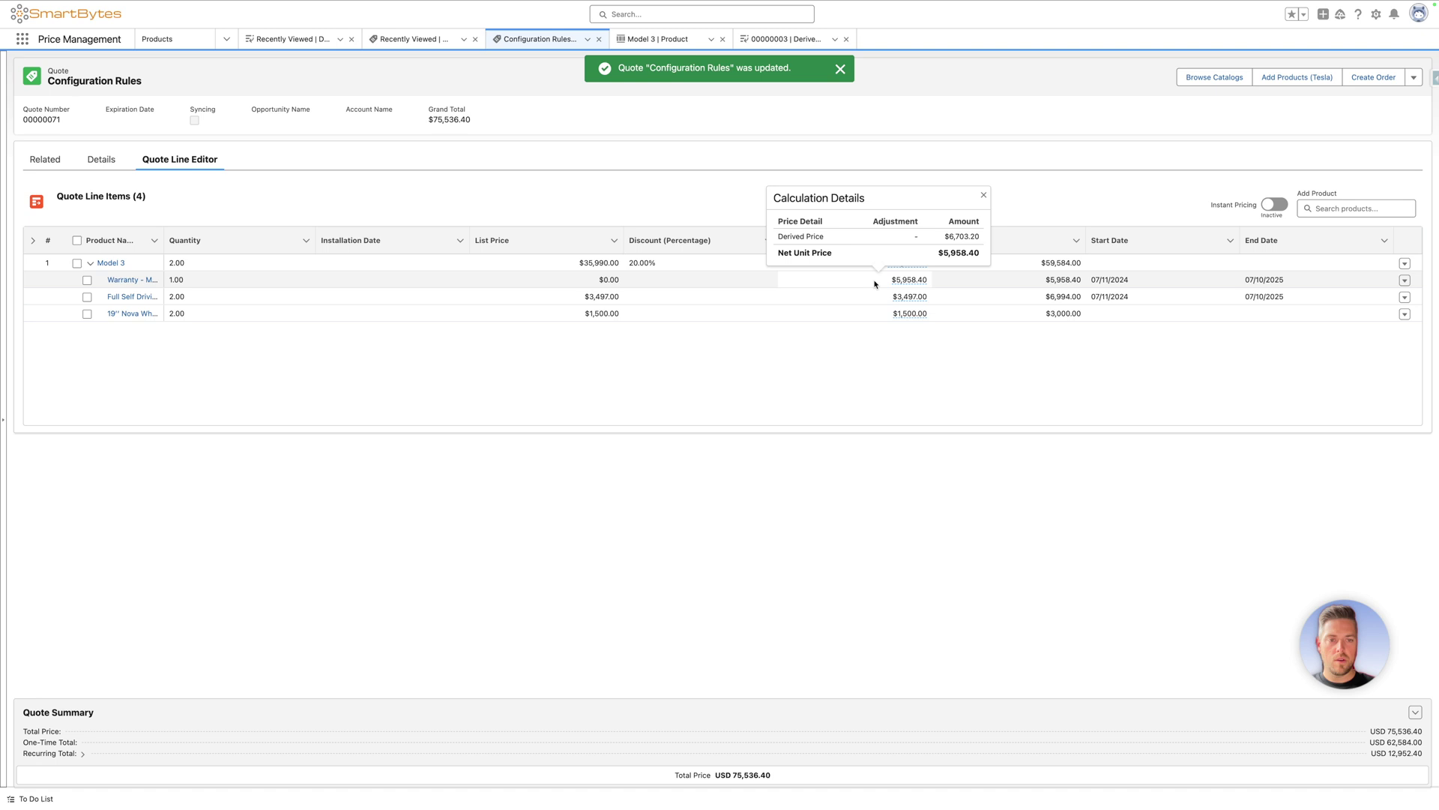
pyautogui.click(660, 263)
pyautogui.click(659, 262)
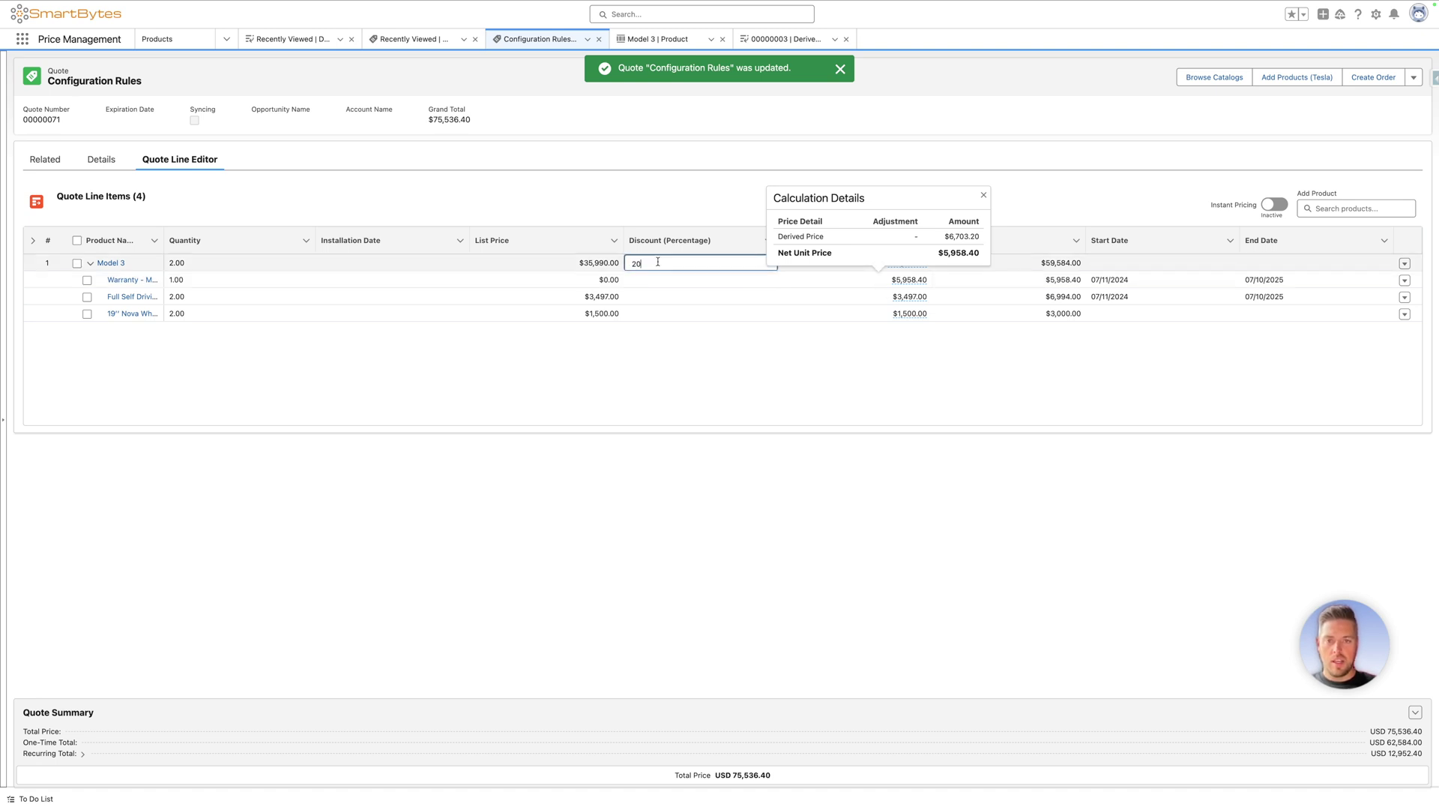
pyautogui.write('90')
pyautogui.click(482, 263)
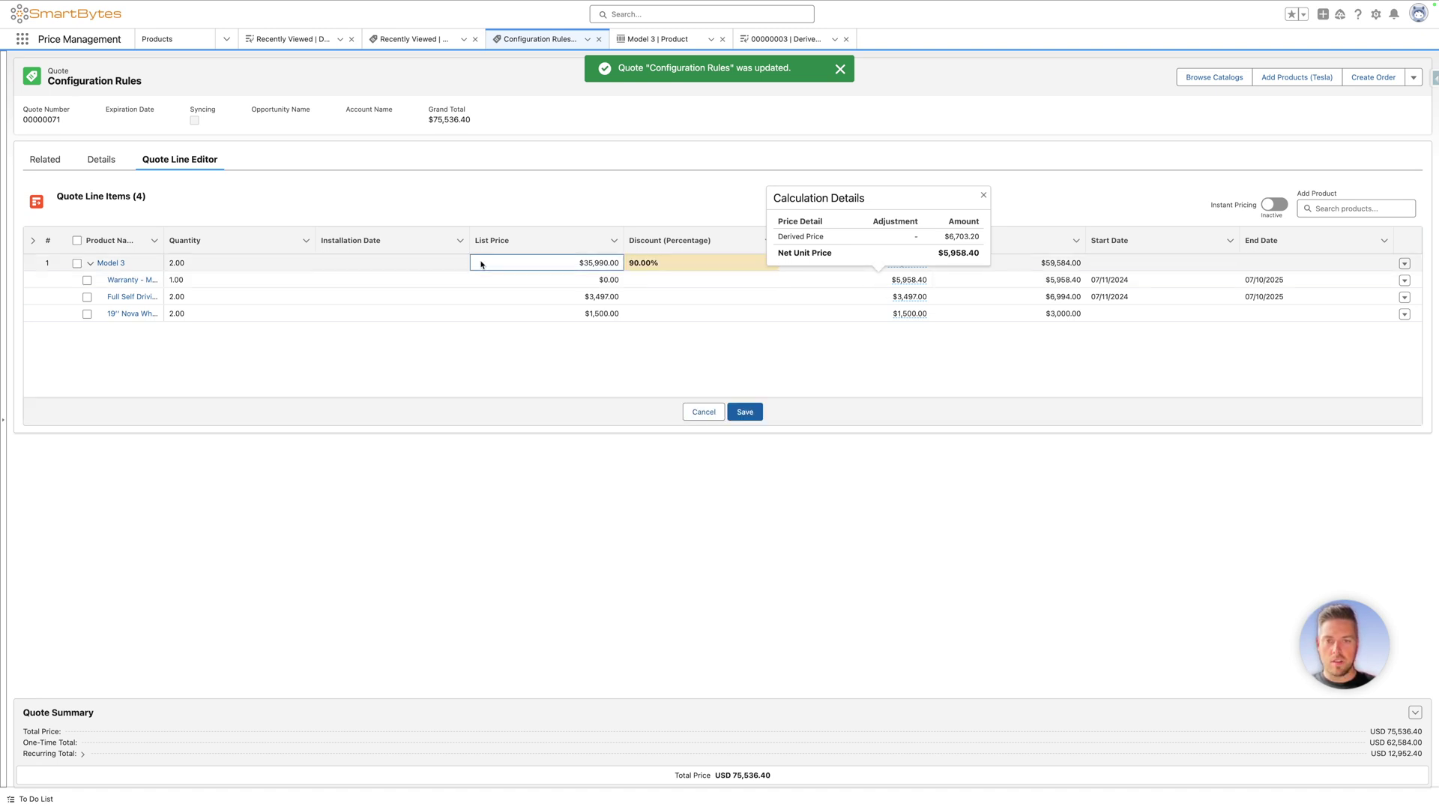
pyautogui.click(744, 413)
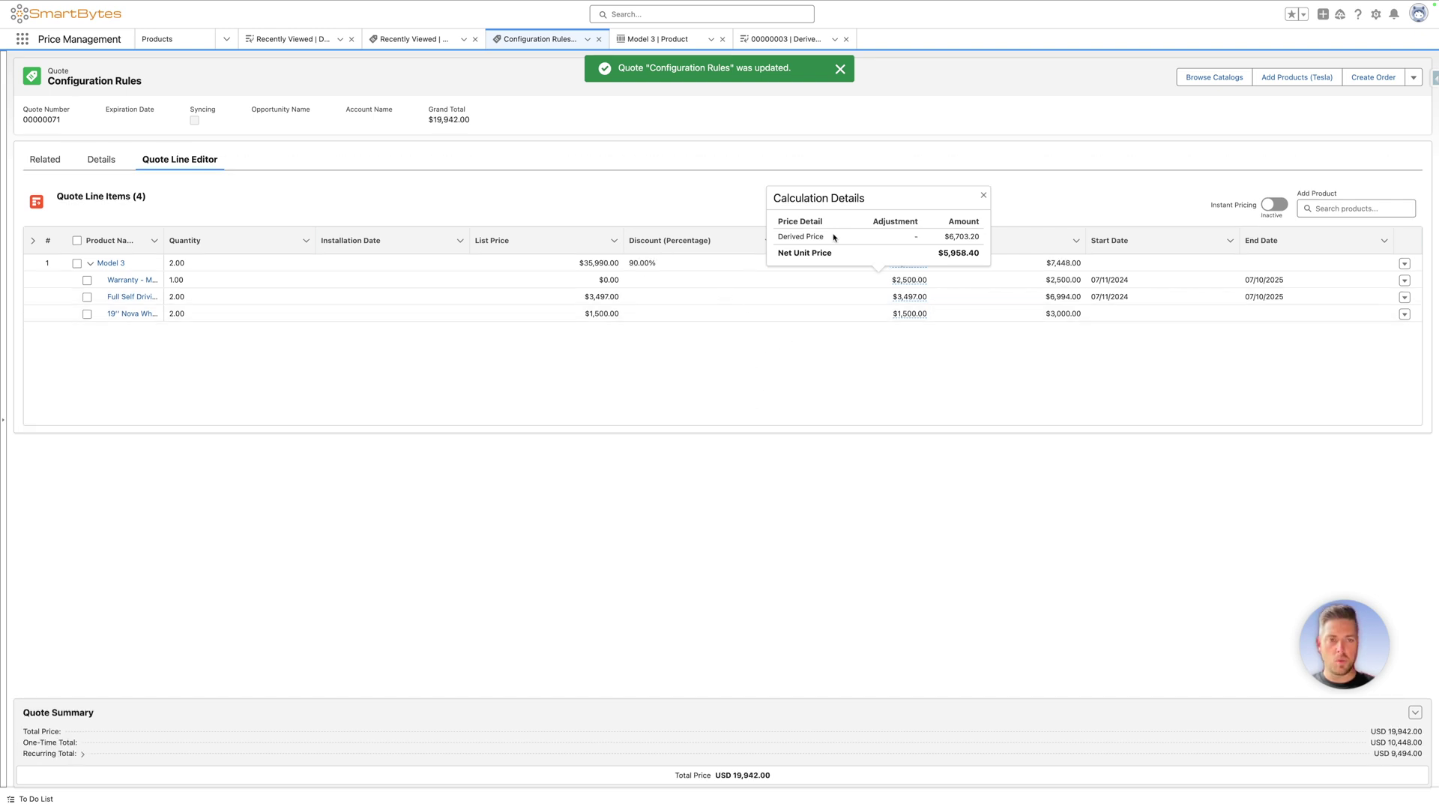
pyautogui.click(983, 195)
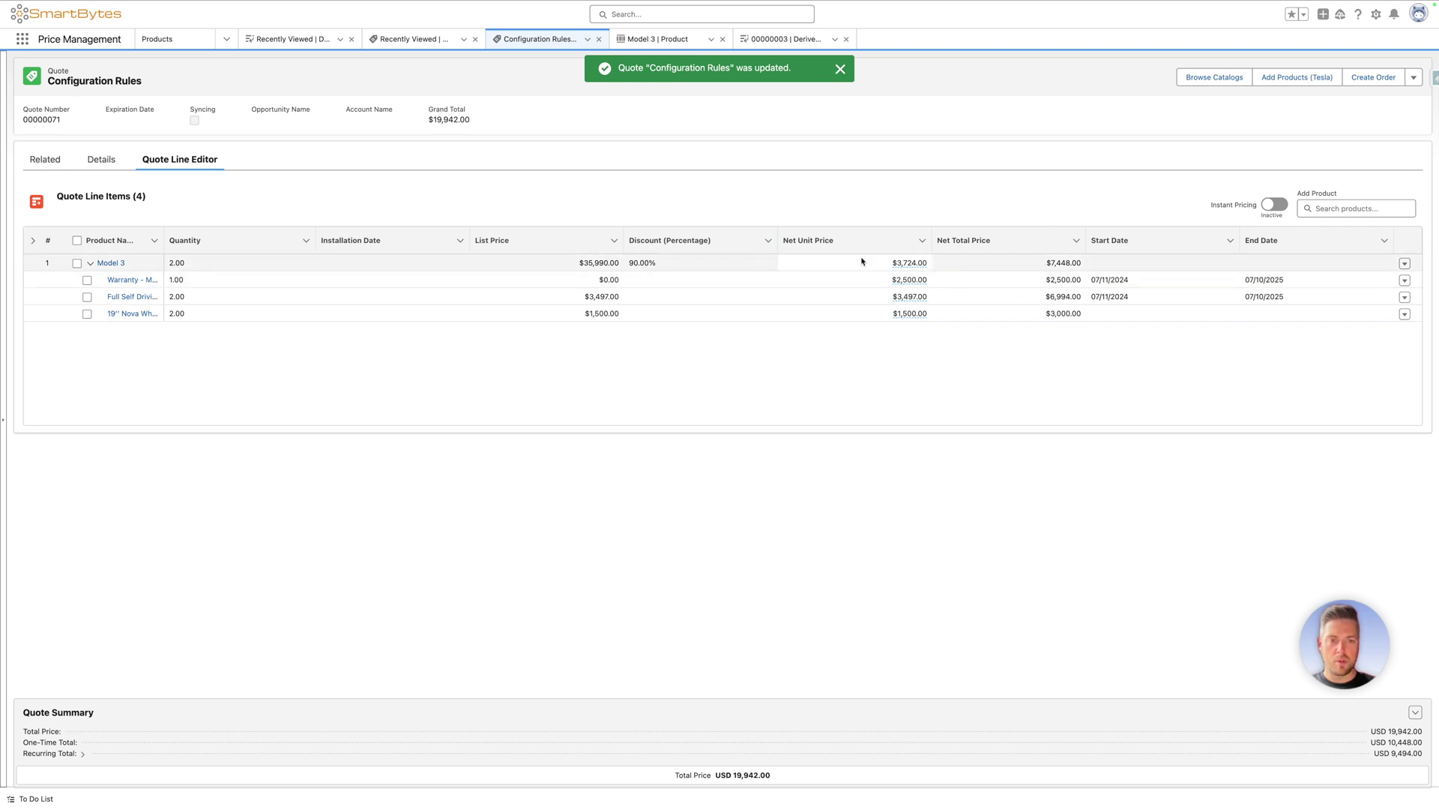
pyautogui.click(913, 281)
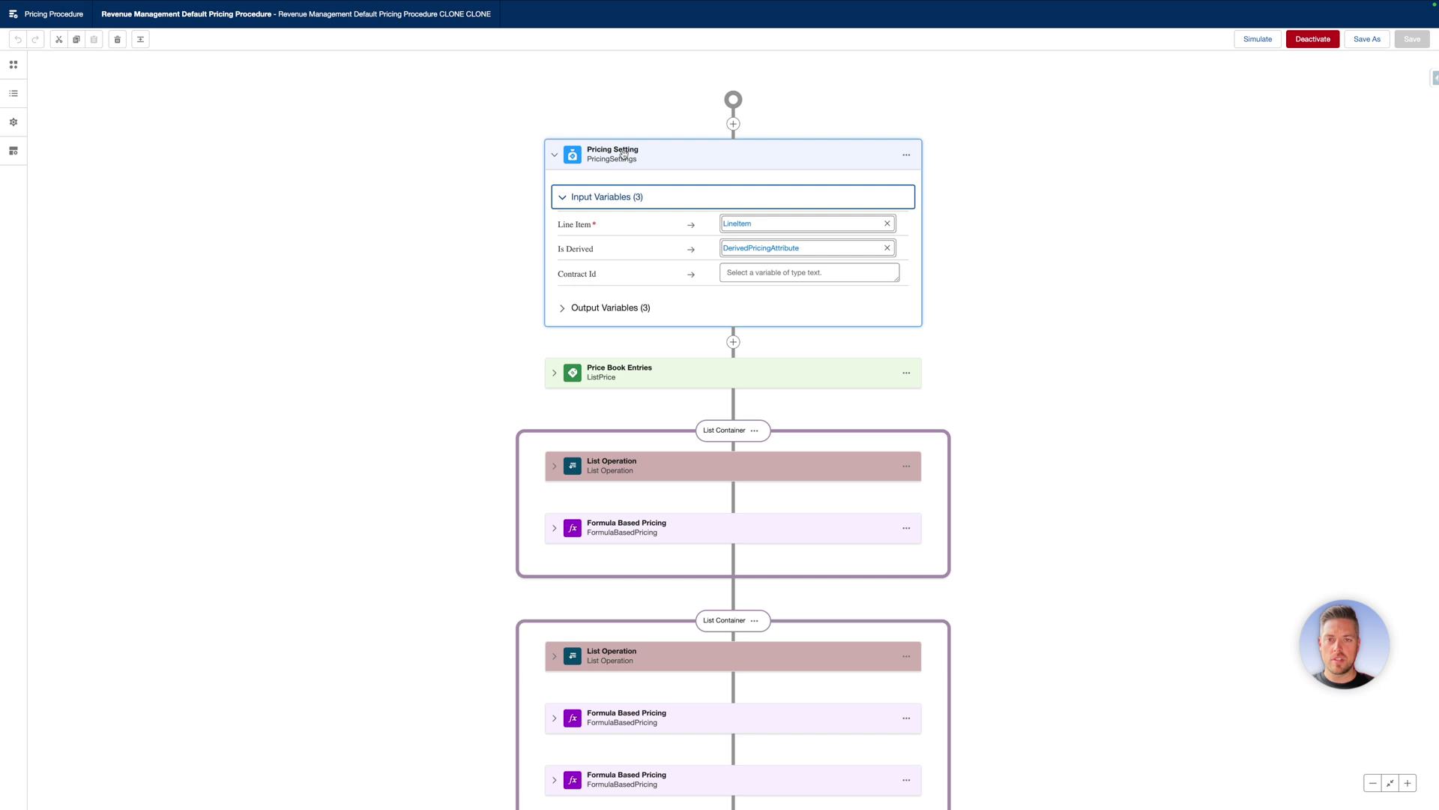
# Highlight the Is Derived input mapping, then scroll down and select the Derived Price step.
pyautogui.click(558, 250)
pyautogui.moveTo(559, 249); pyautogui.dragTo(600, 253)
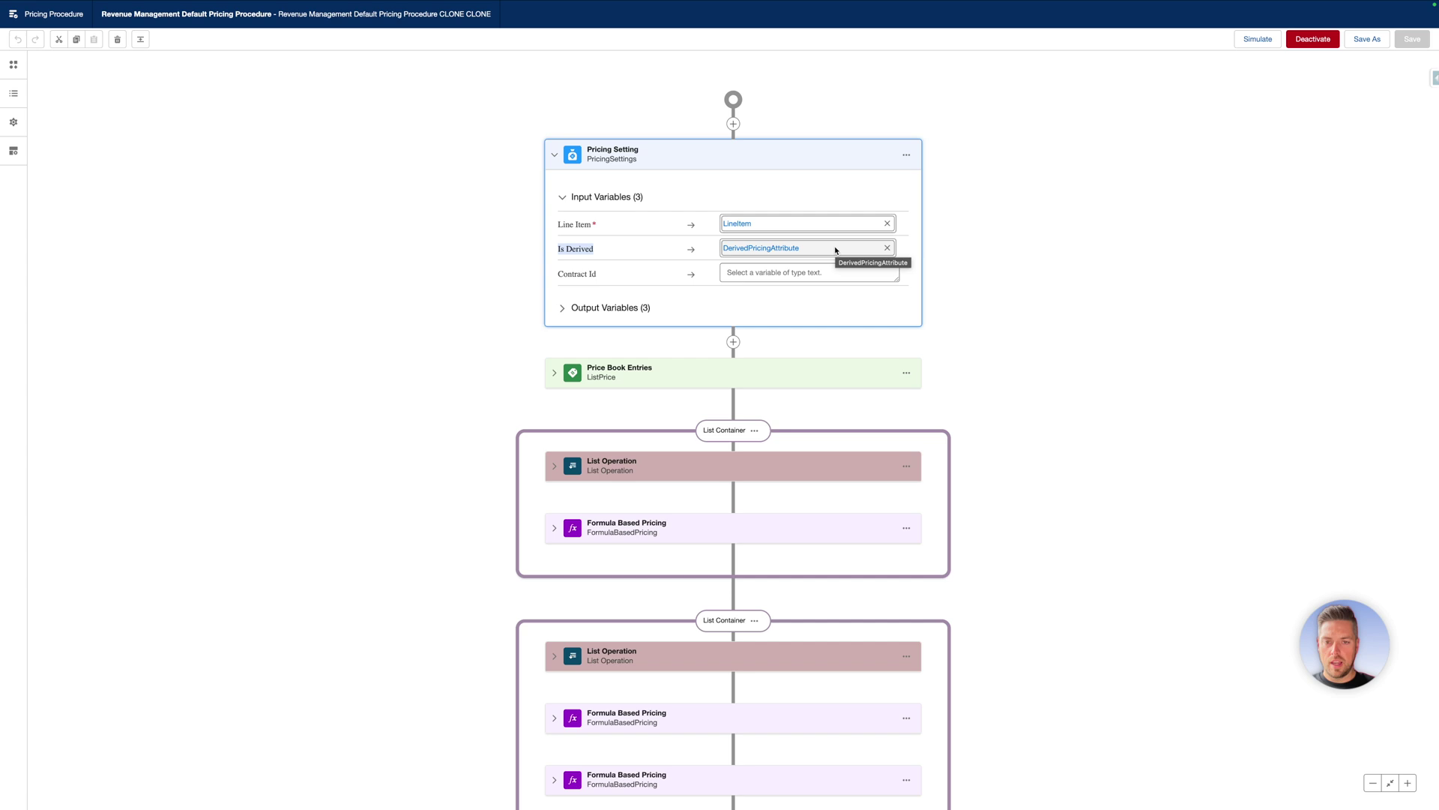
pyautogui.scroll(-6, 835, 250)
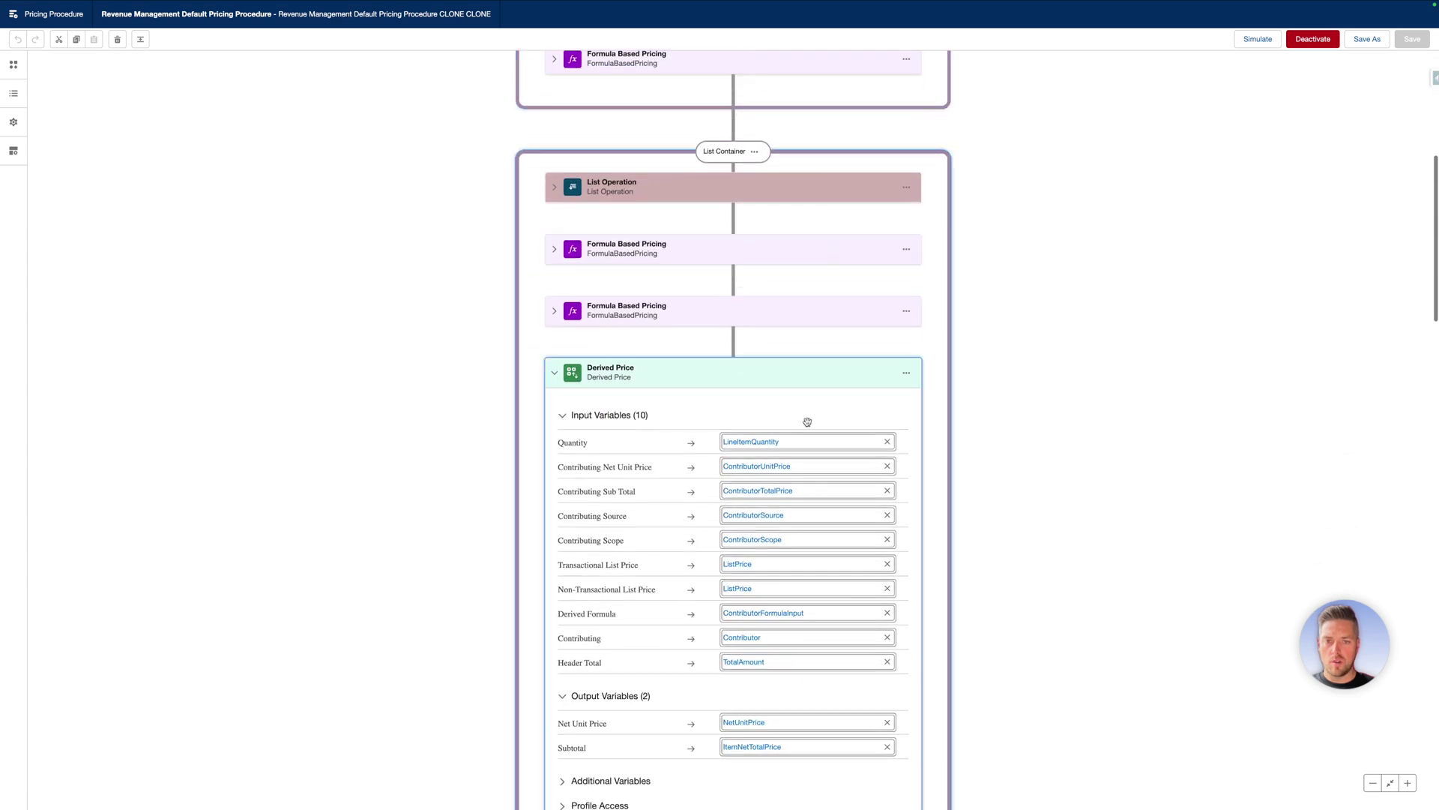
pyautogui.scroll(-3, 807, 422)
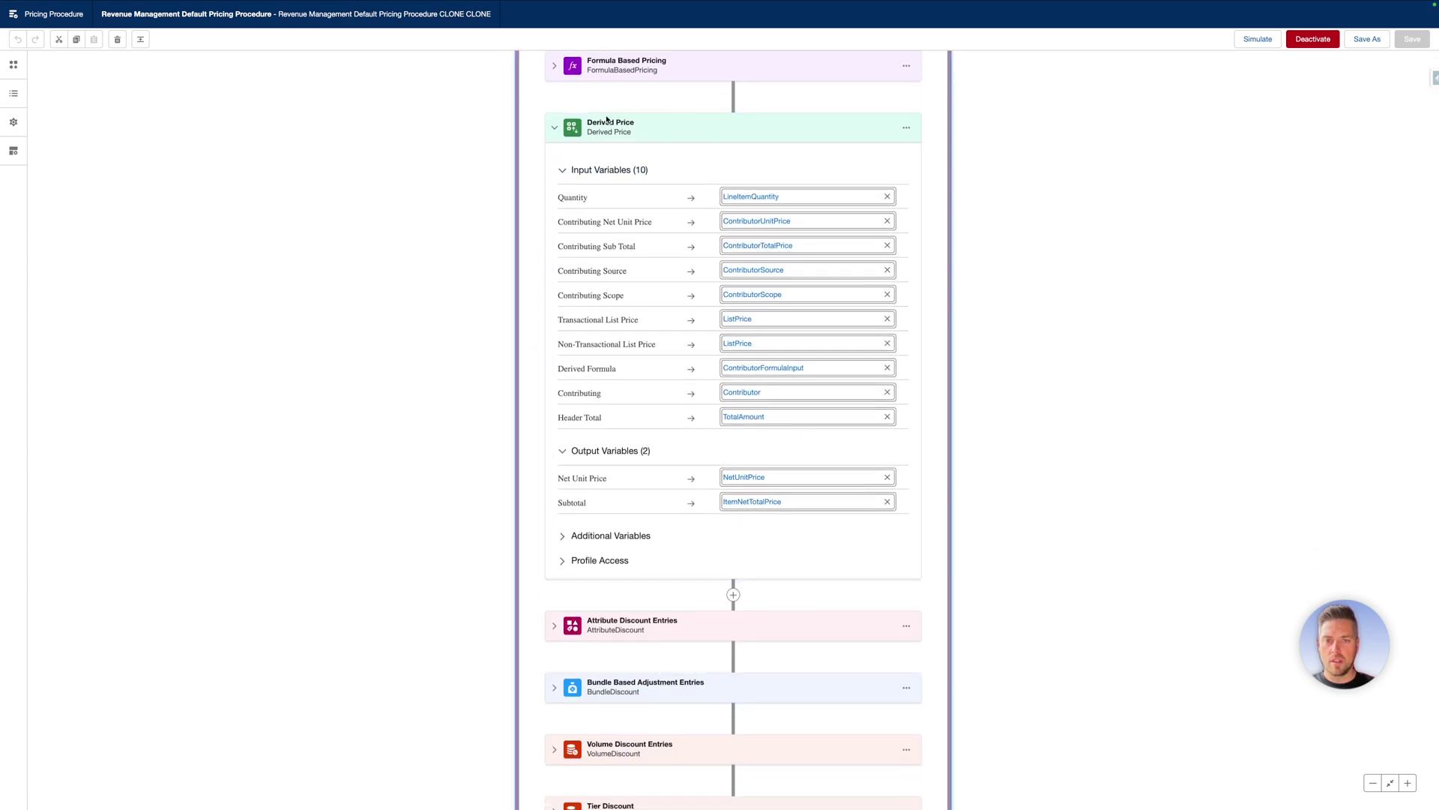
pyautogui.click(611, 132)
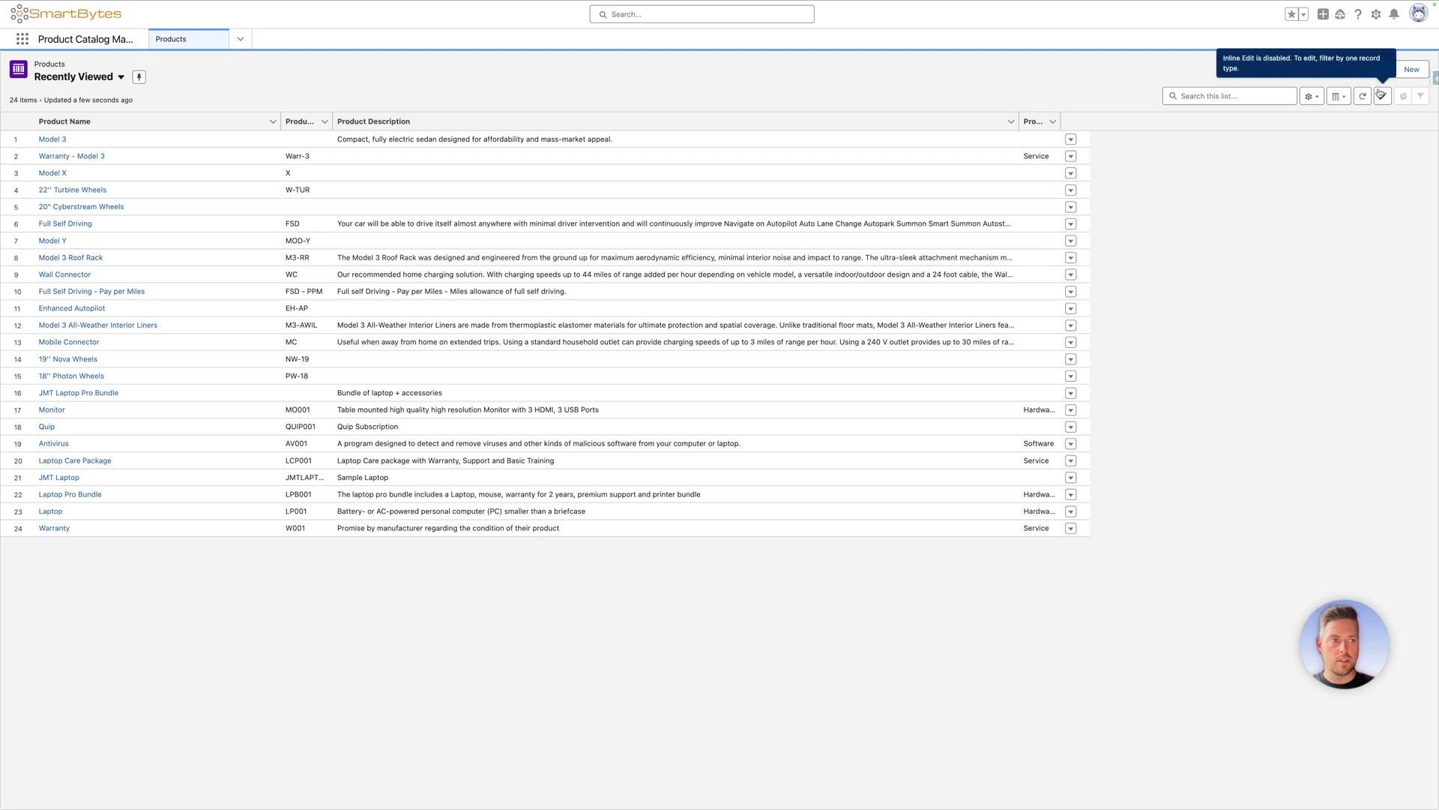
# Start a New Product: Commercial record from the Products Recently Viewed list.
pyautogui.click(1411, 69)
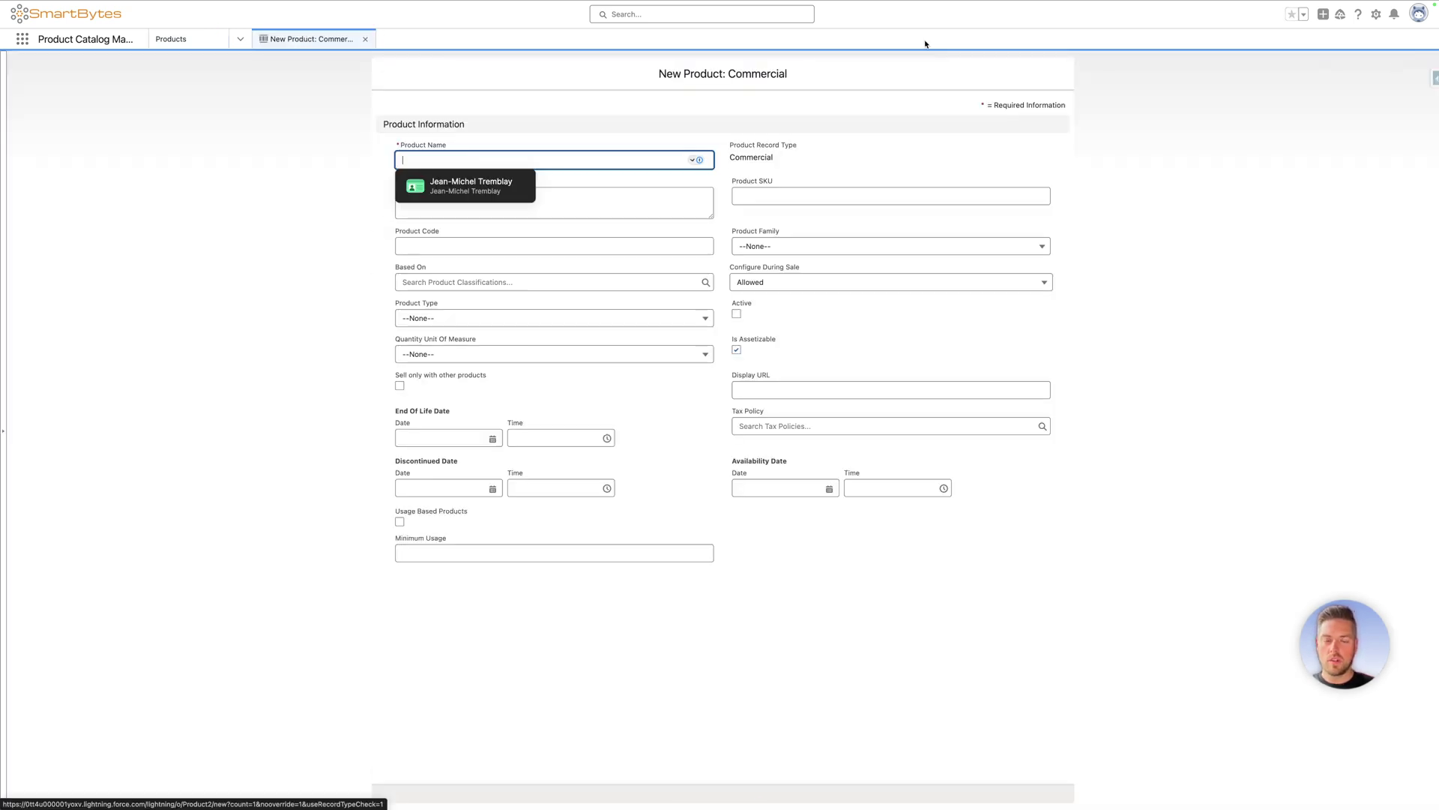
# Save Warranty - Model Y with SKU and code Warr-MY, Support family, active from 7/1/2024.
pyautogui.write('Warranty -')
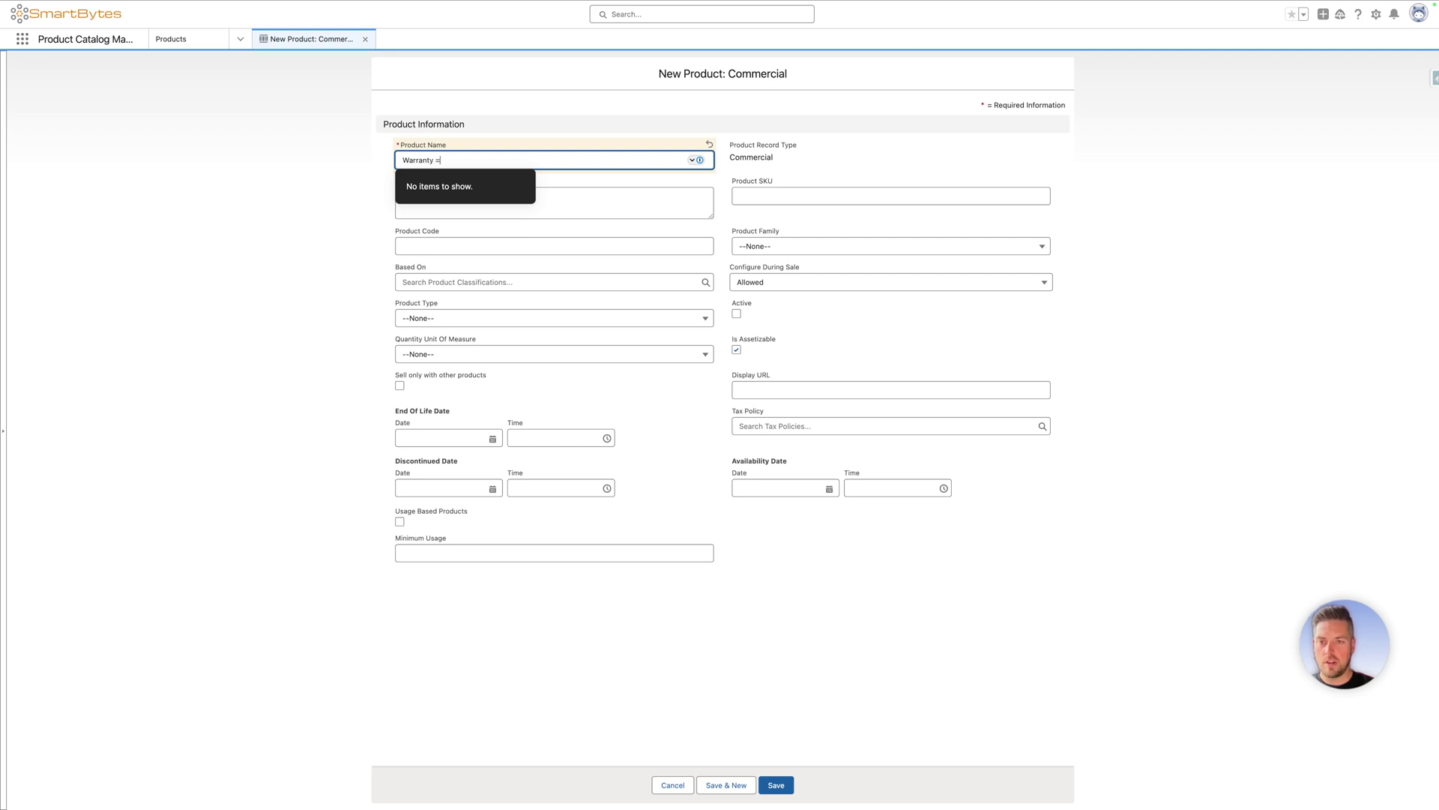
pyautogui.write('Model Y')
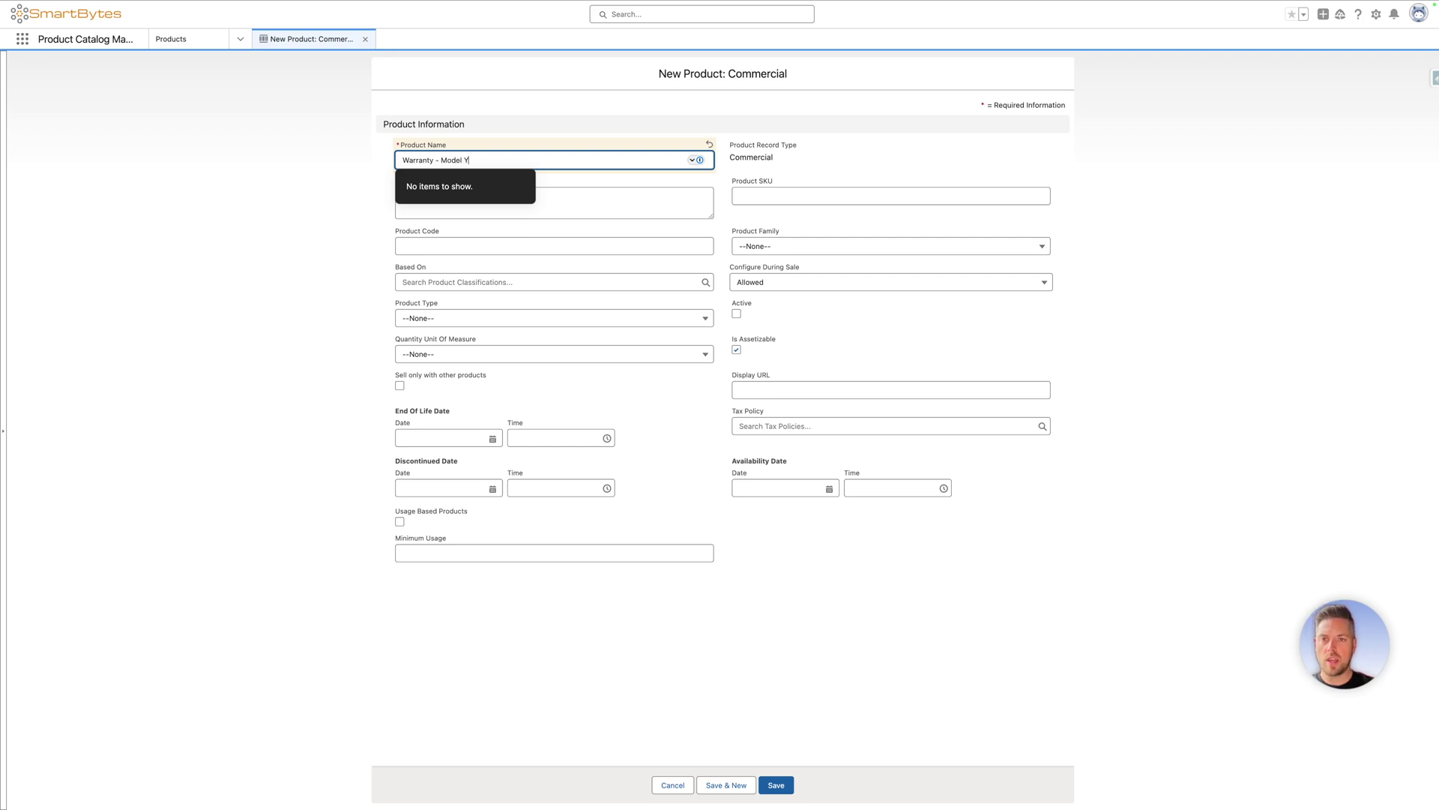
pyautogui.click(403, 198)
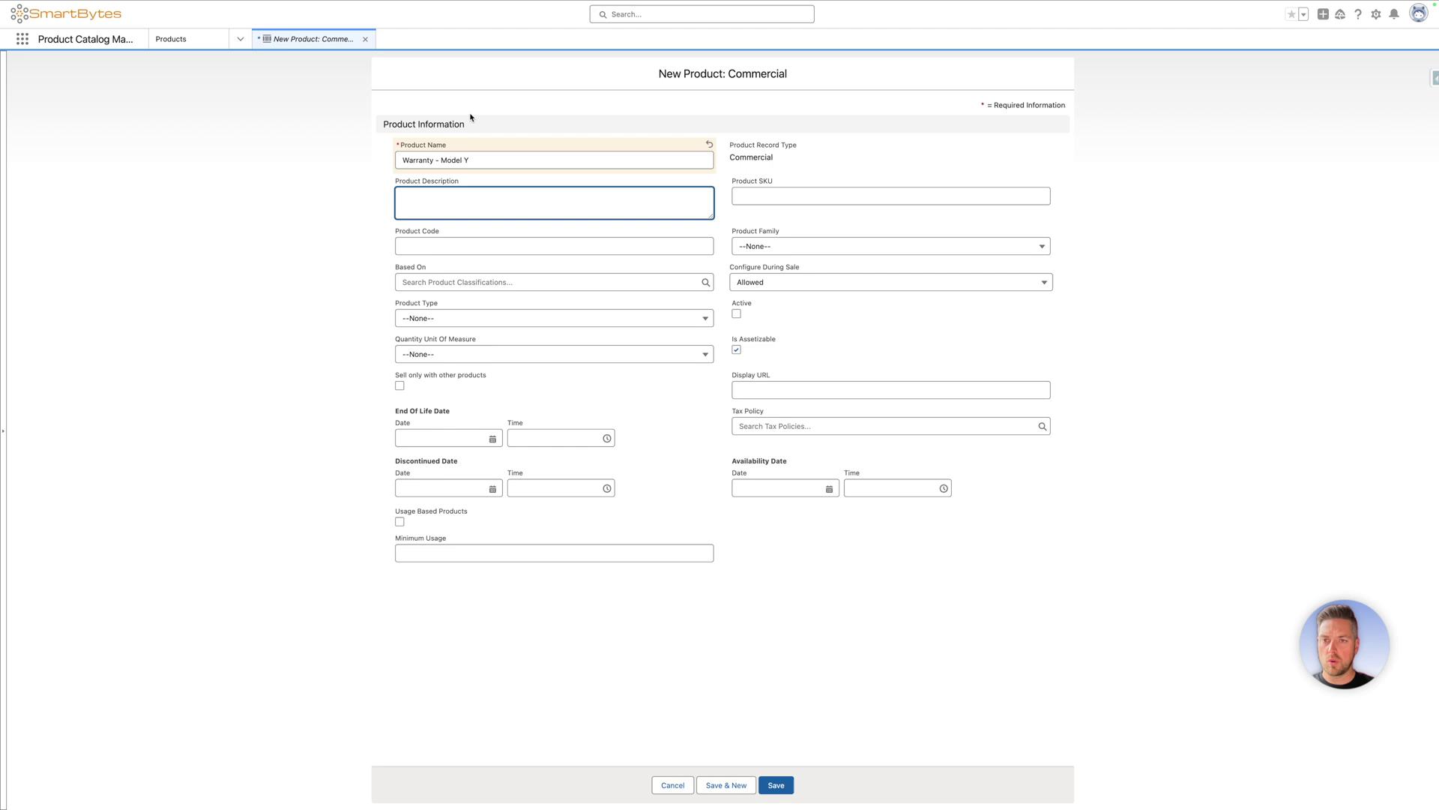
pyautogui.click(780, 192)
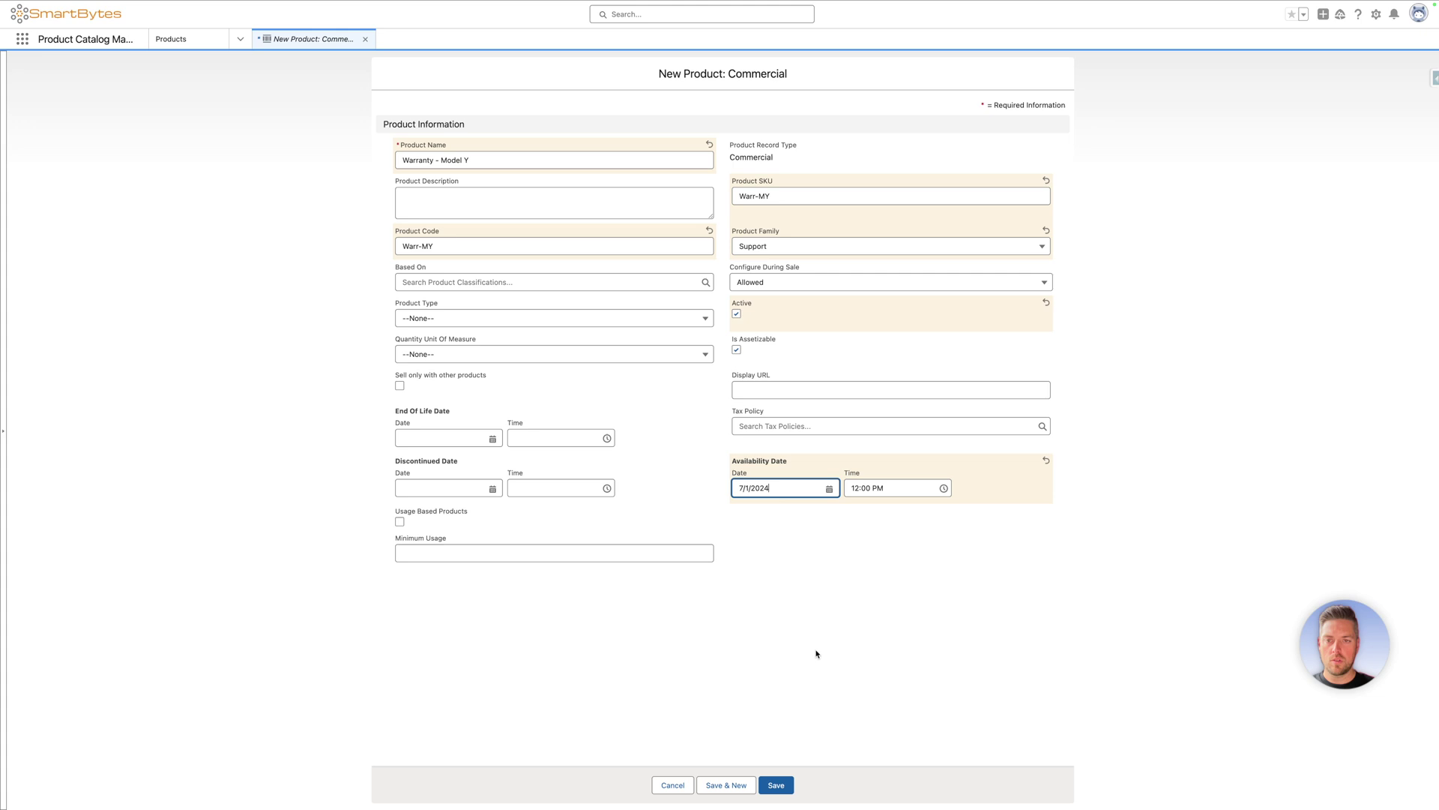
pyautogui.click(779, 789)
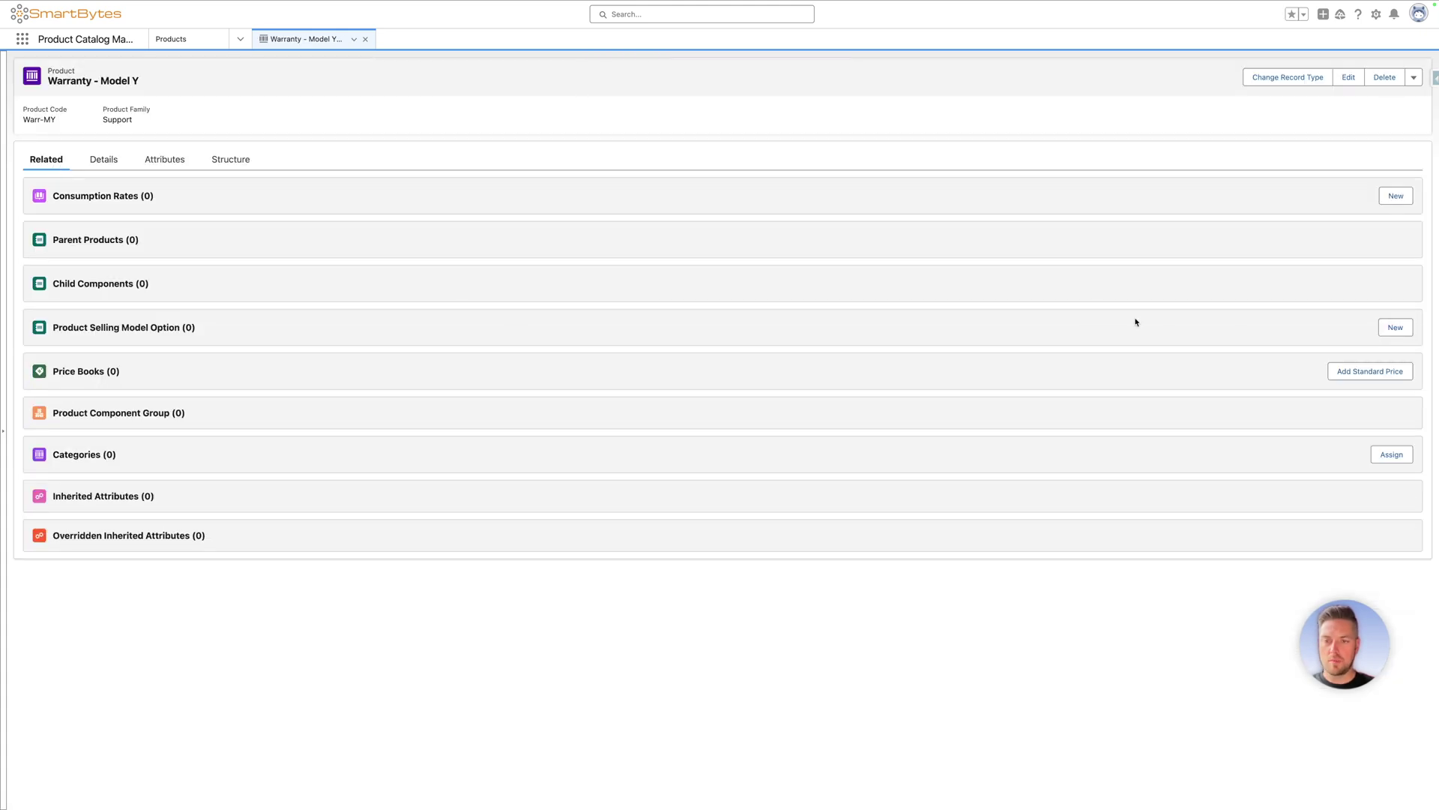
# Add a Term Based - Yearly selling model option with Default Proration Policy, then begin a standard price.
pyautogui.click(1391, 327)
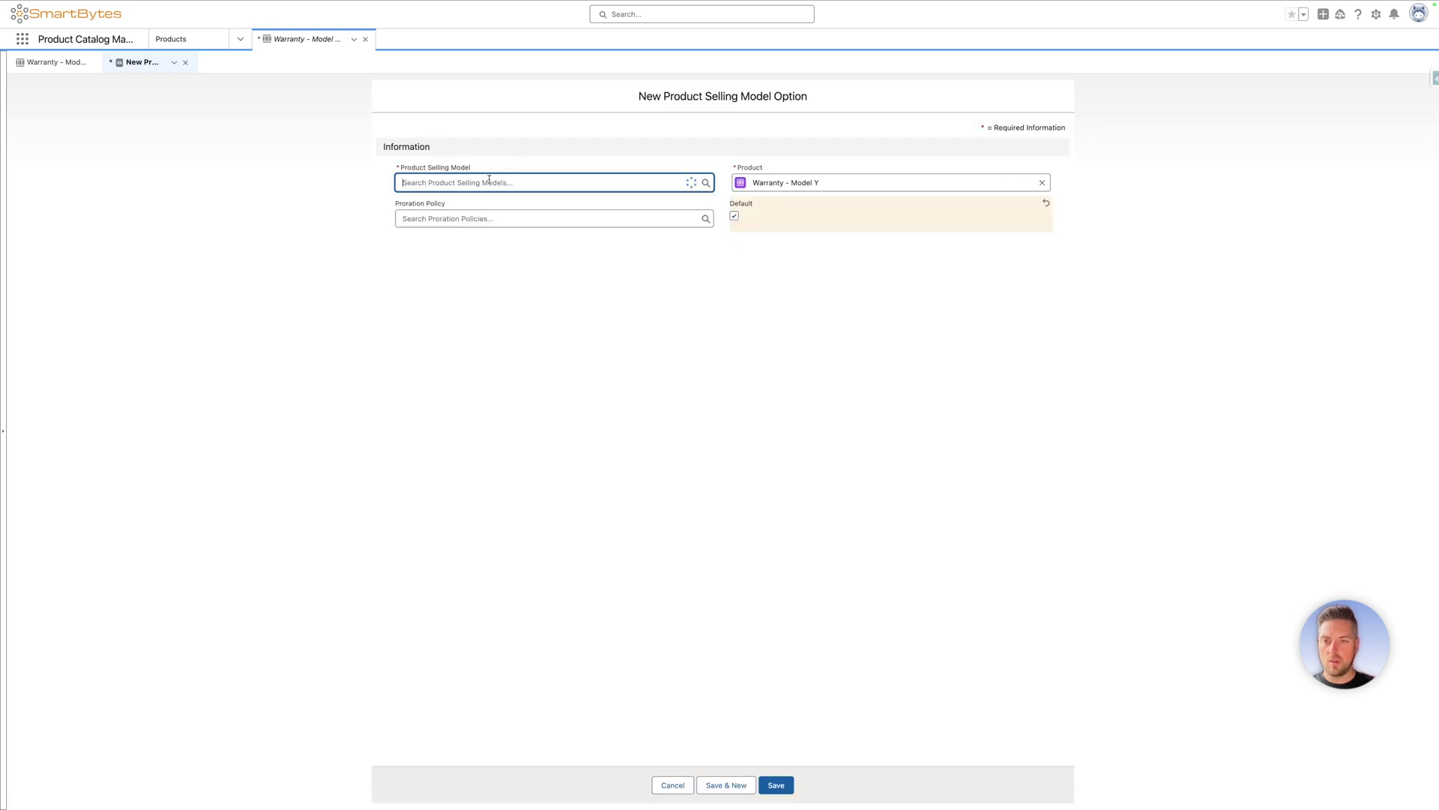
pyautogui.click(489, 181)
pyautogui.click(461, 230)
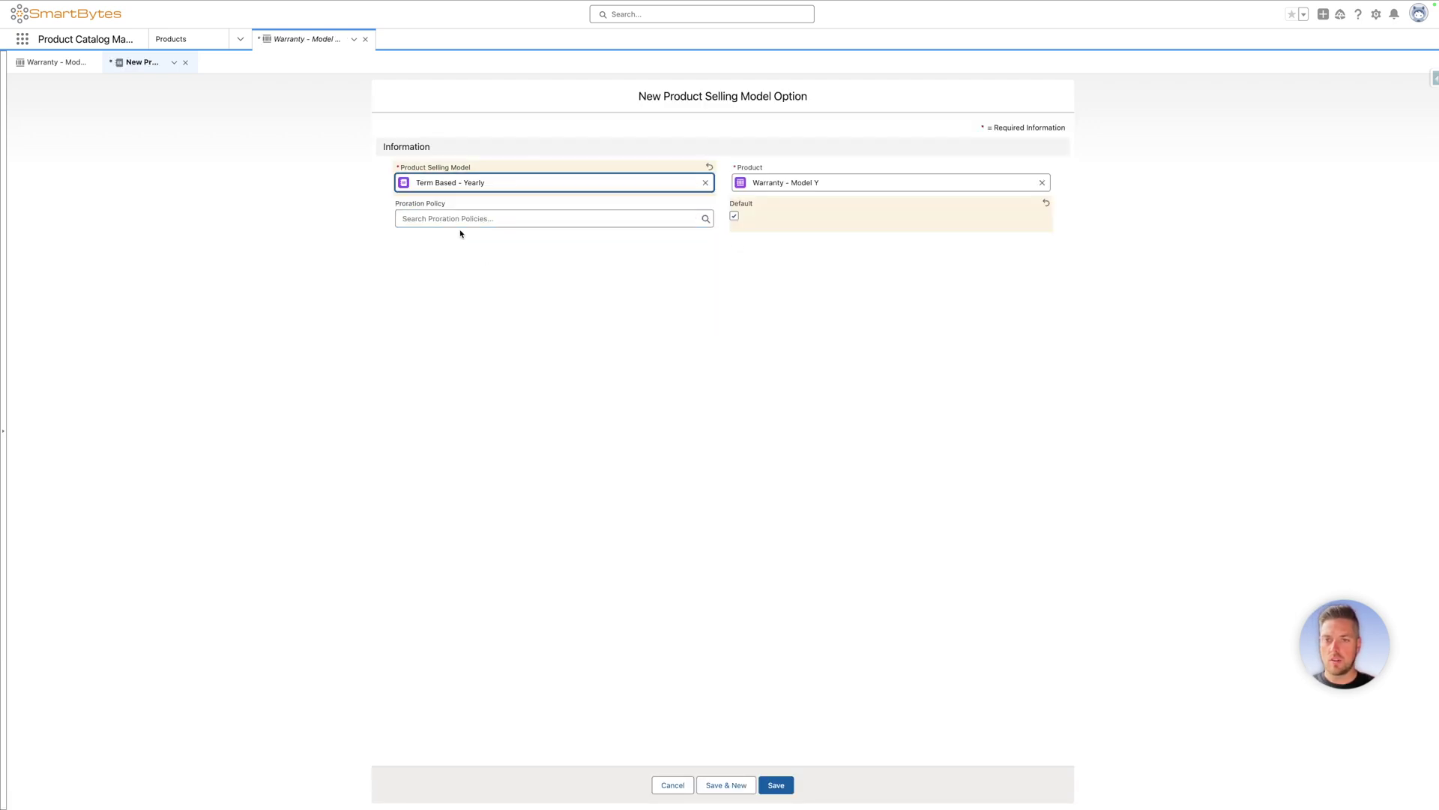
pyautogui.click(532, 221)
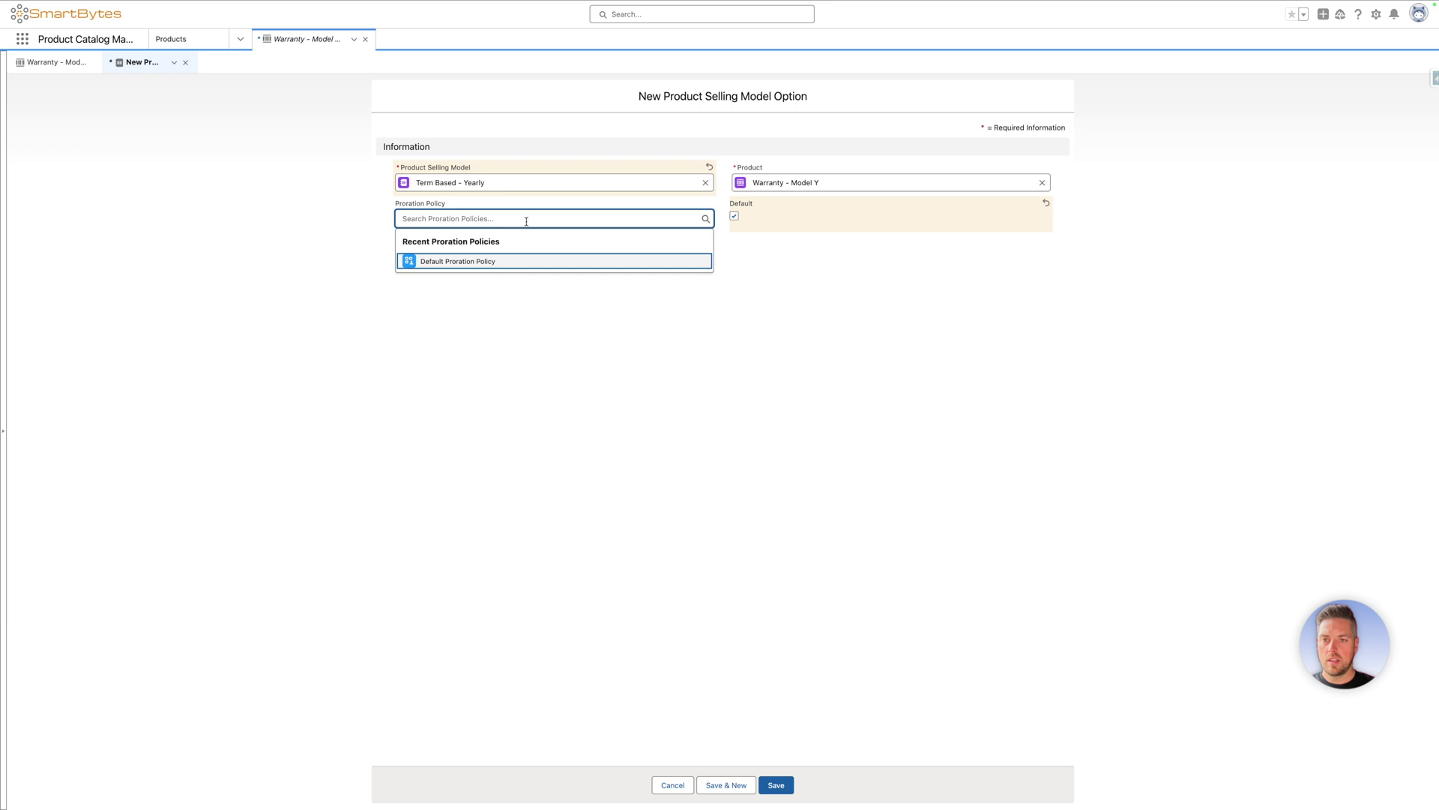
pyautogui.click(499, 261)
pyautogui.click(775, 784)
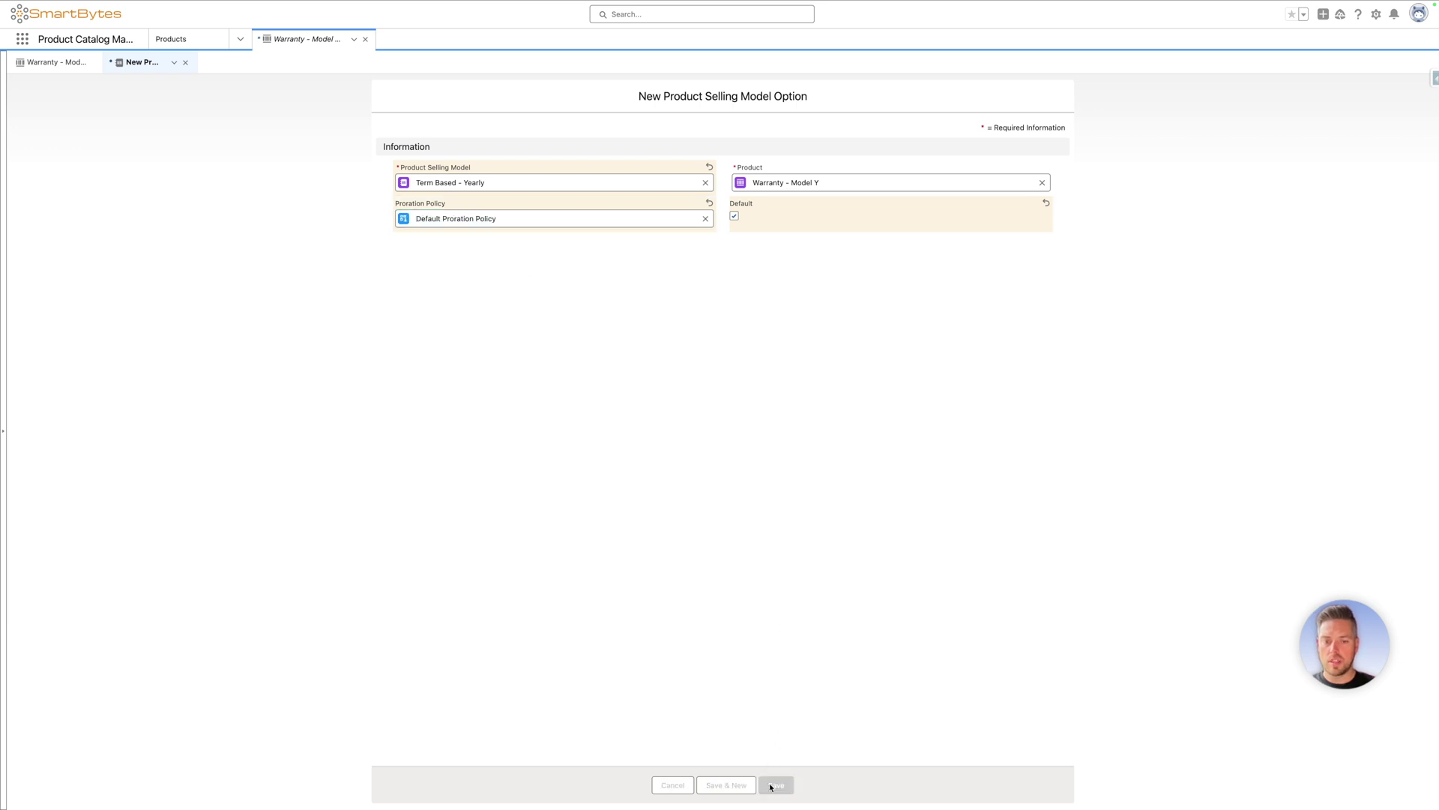
pyautogui.click(53, 61)
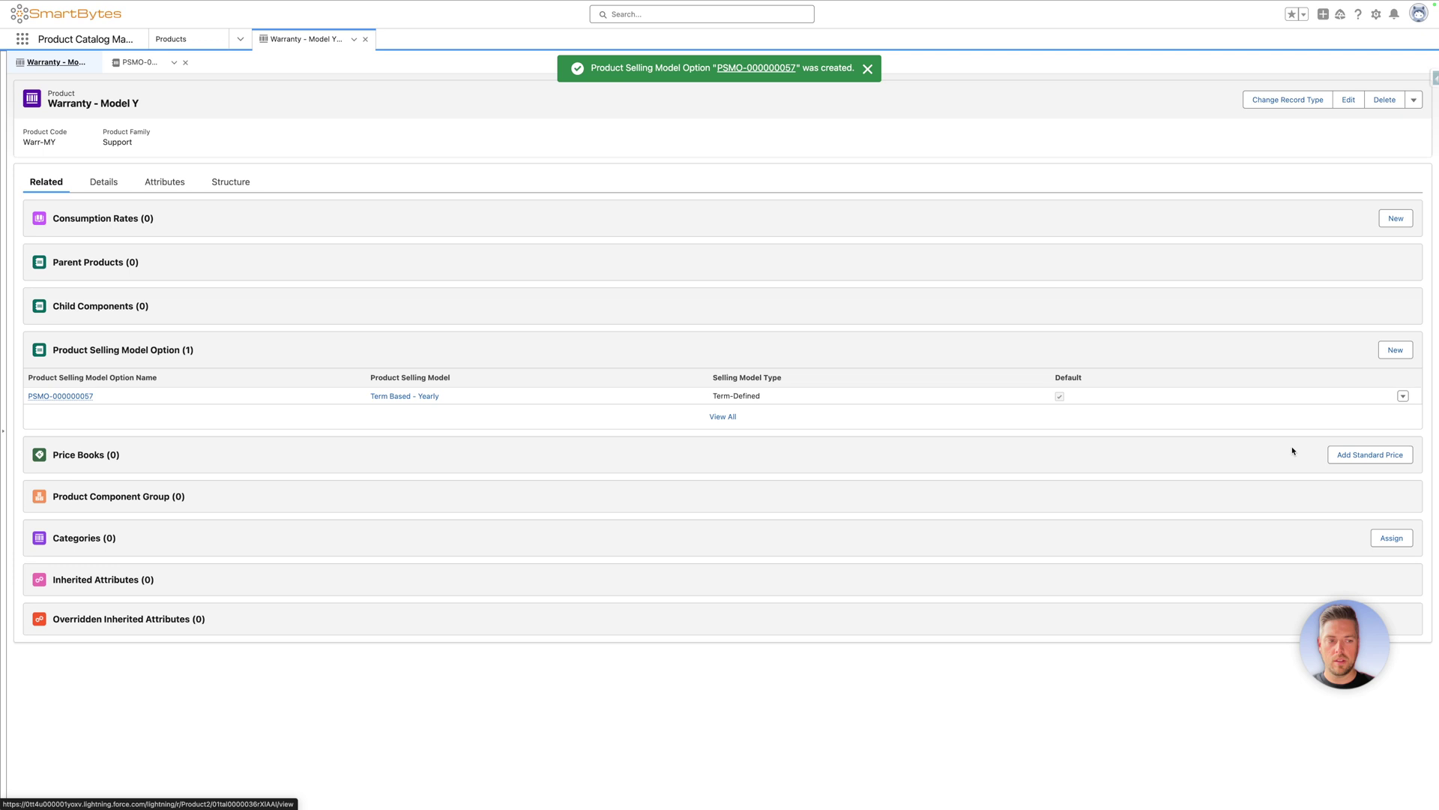
pyautogui.click(1355, 453)
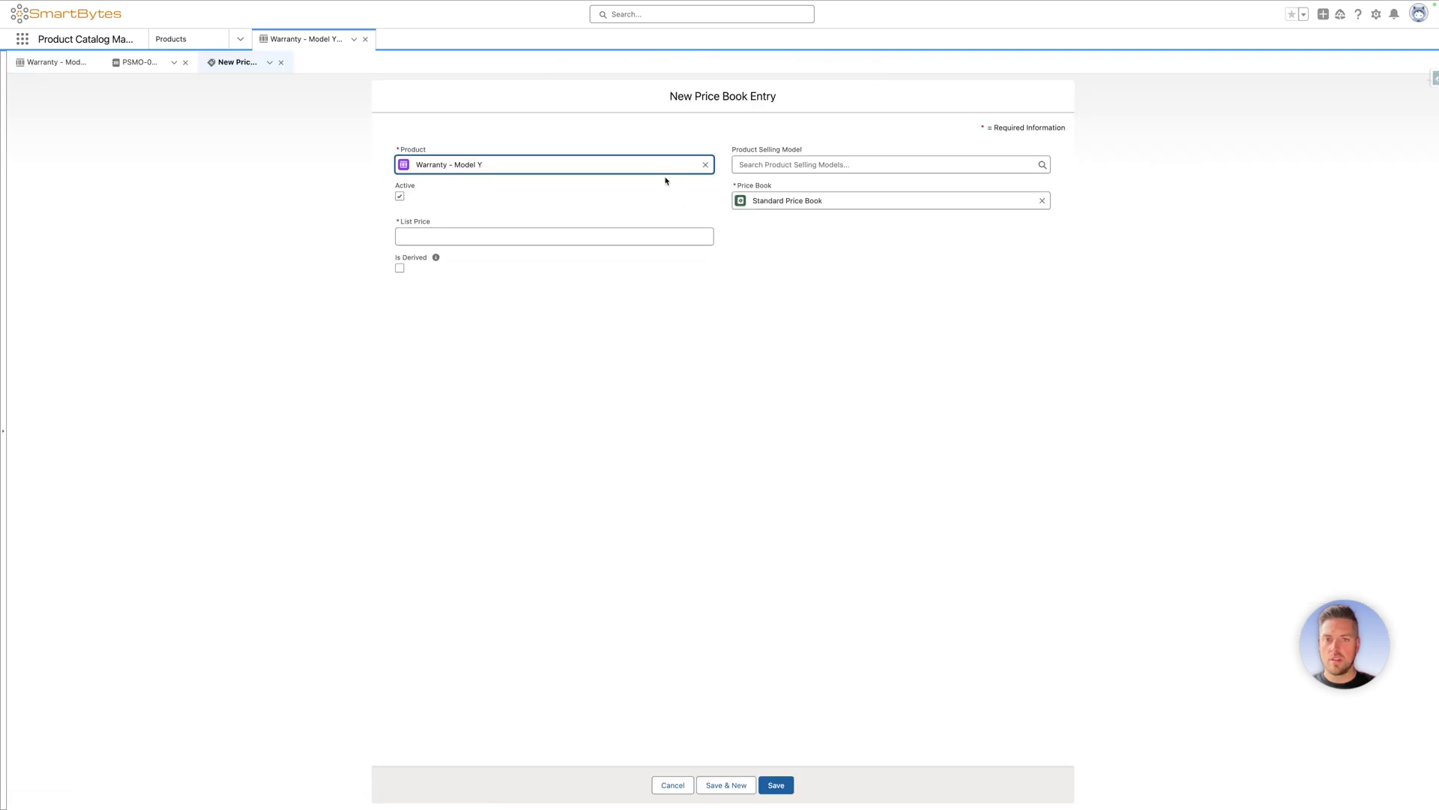
# Save a price book entry with Term Based - Yearly selling model, $0.00 list price, Is Derived ticked.
pyautogui.click(770, 168)
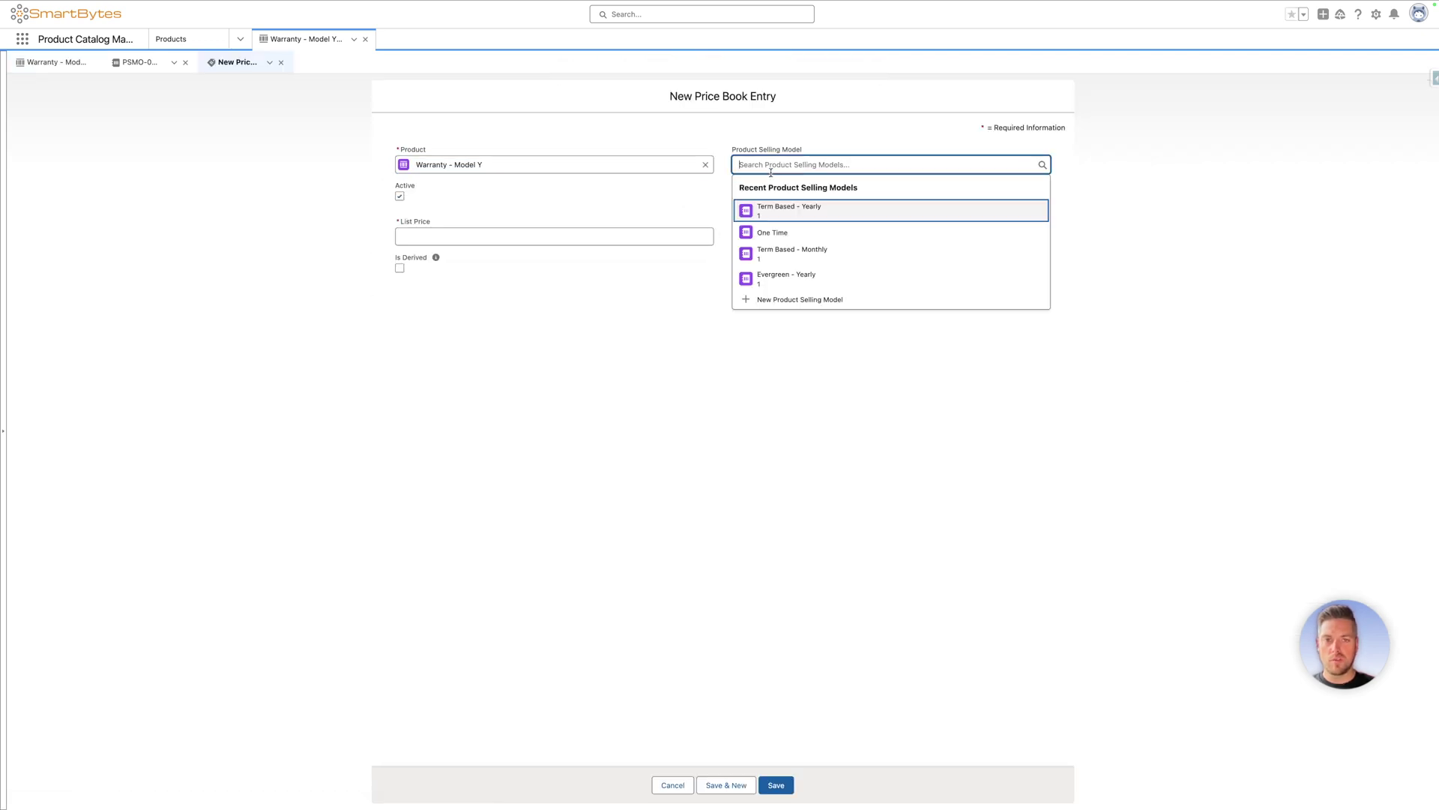
pyautogui.click(787, 210)
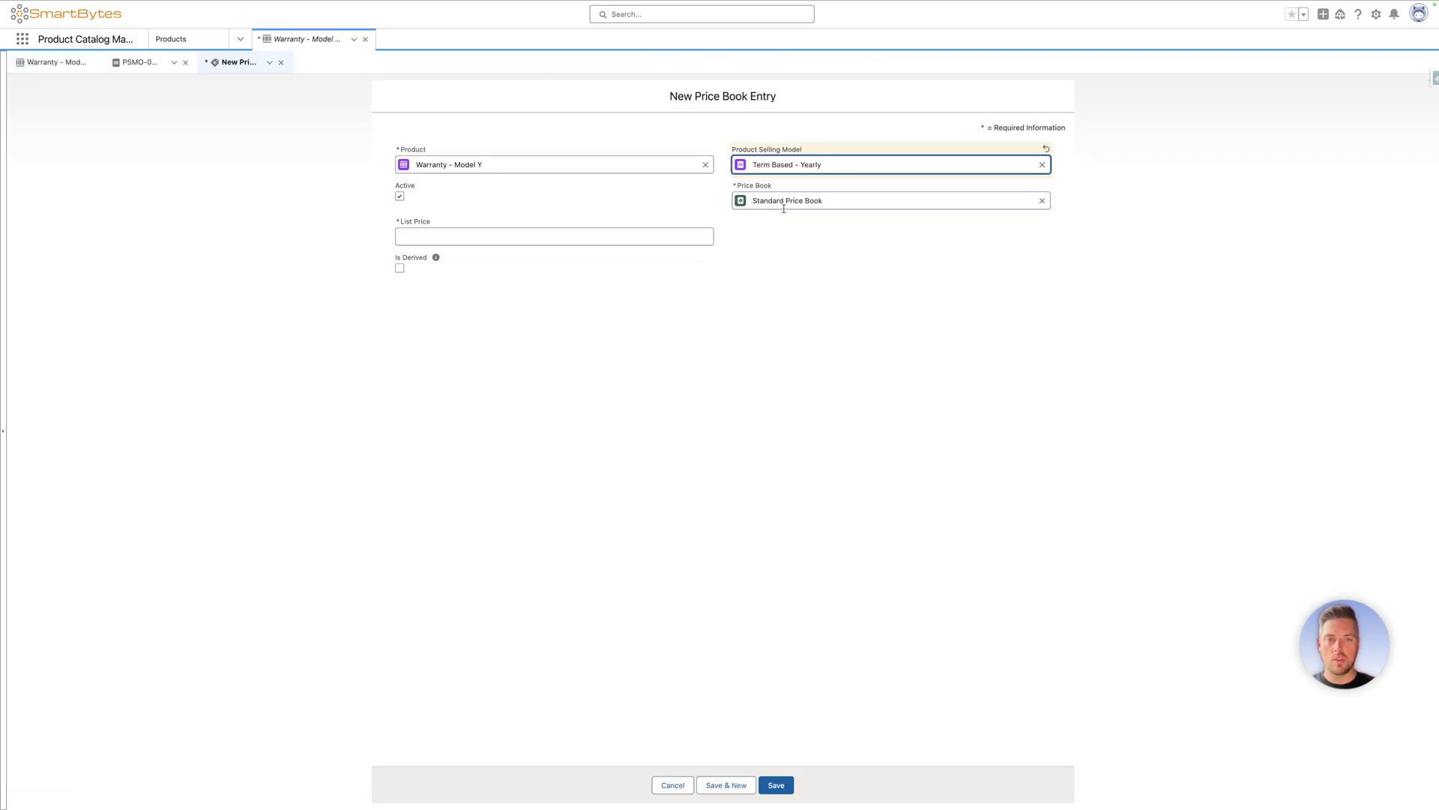
pyautogui.click(442, 236)
pyautogui.write('0')
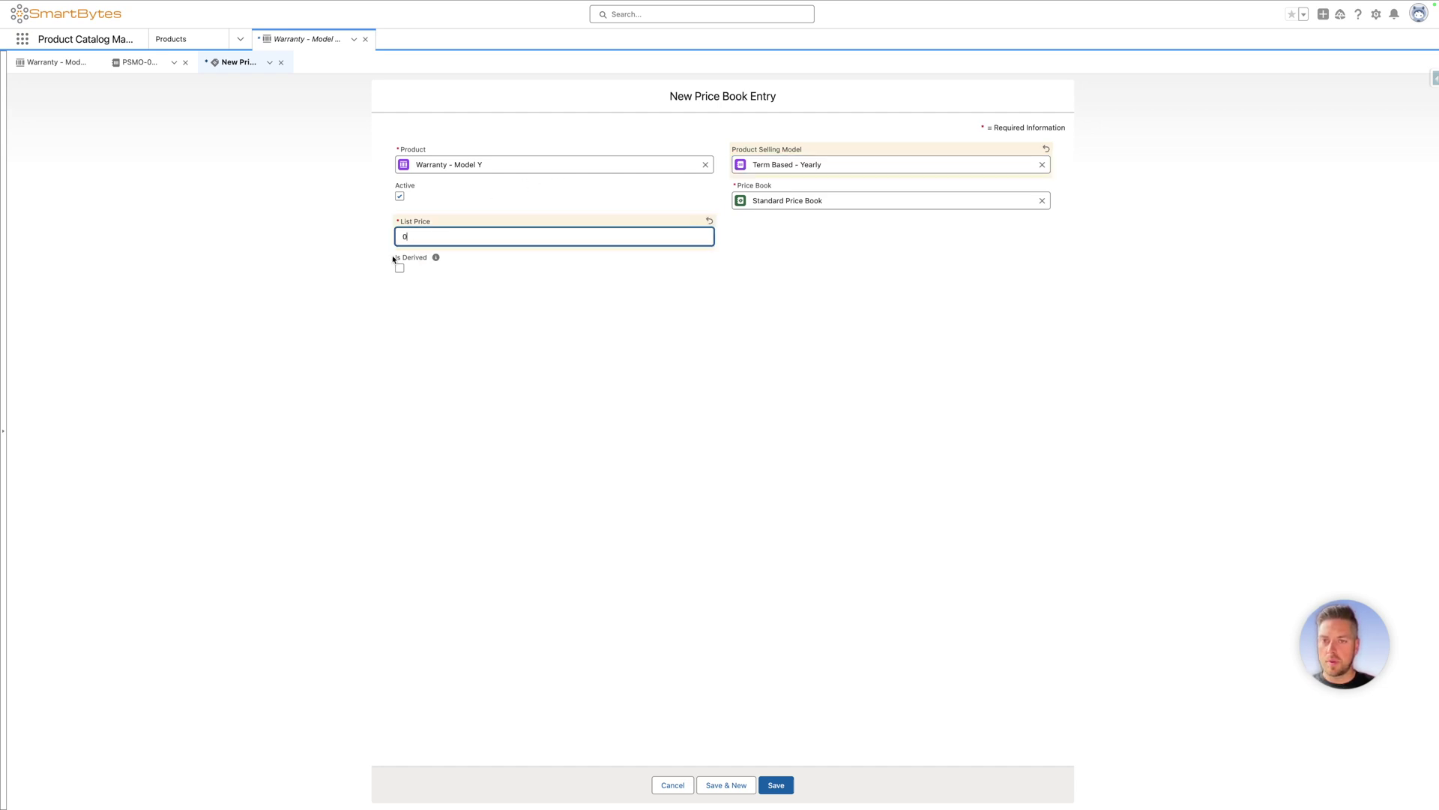
pyautogui.click(417, 262)
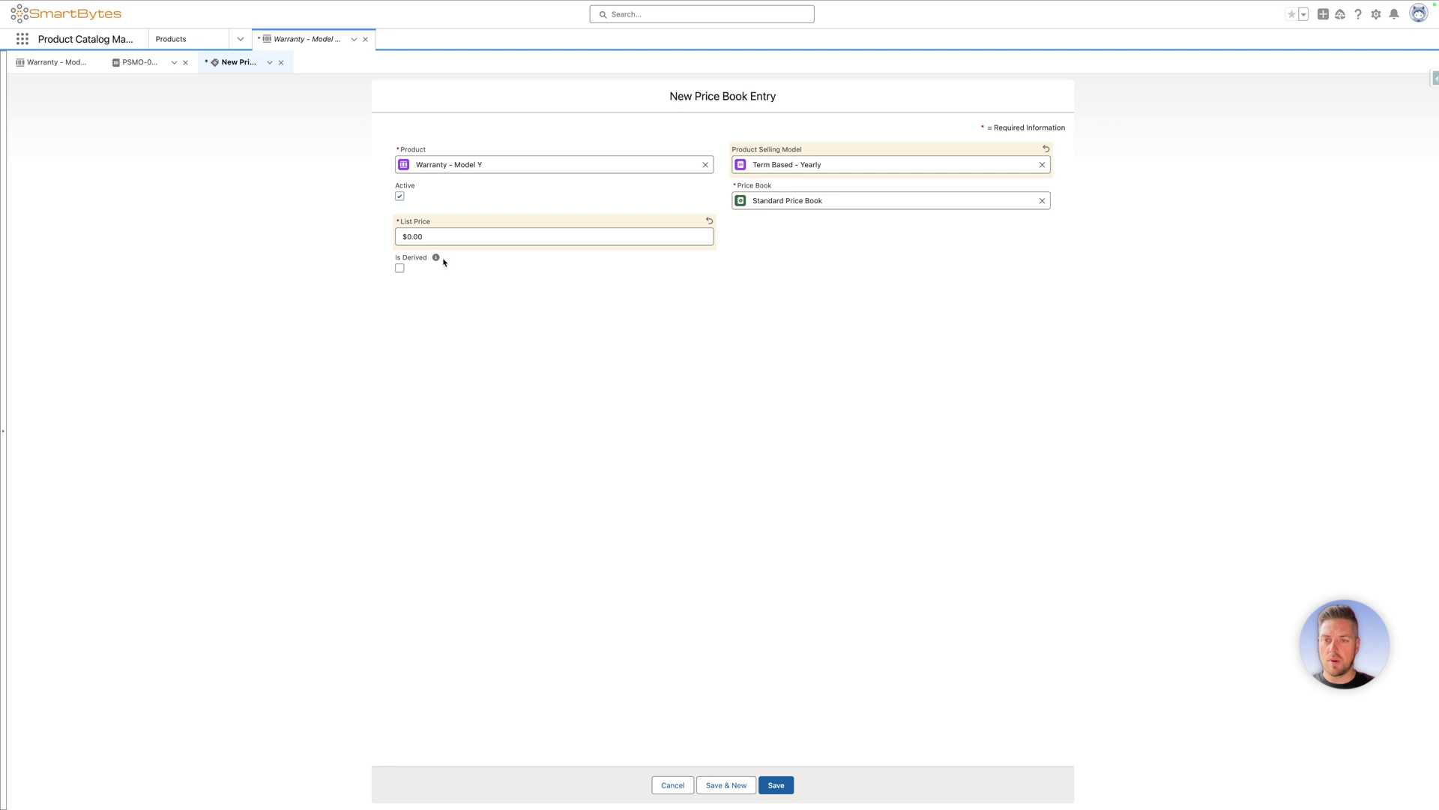
pyautogui.click(399, 269)
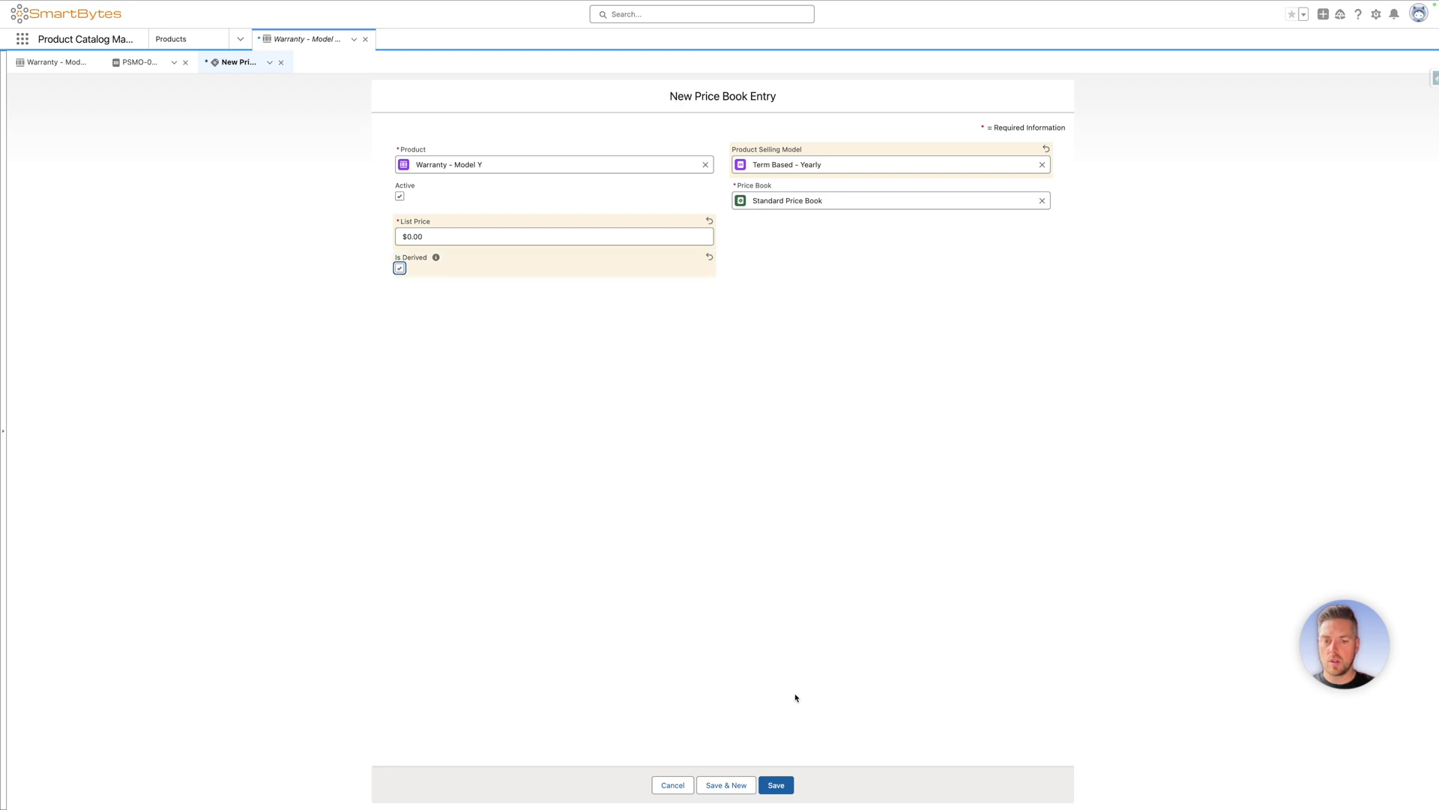
pyautogui.click(776, 785)
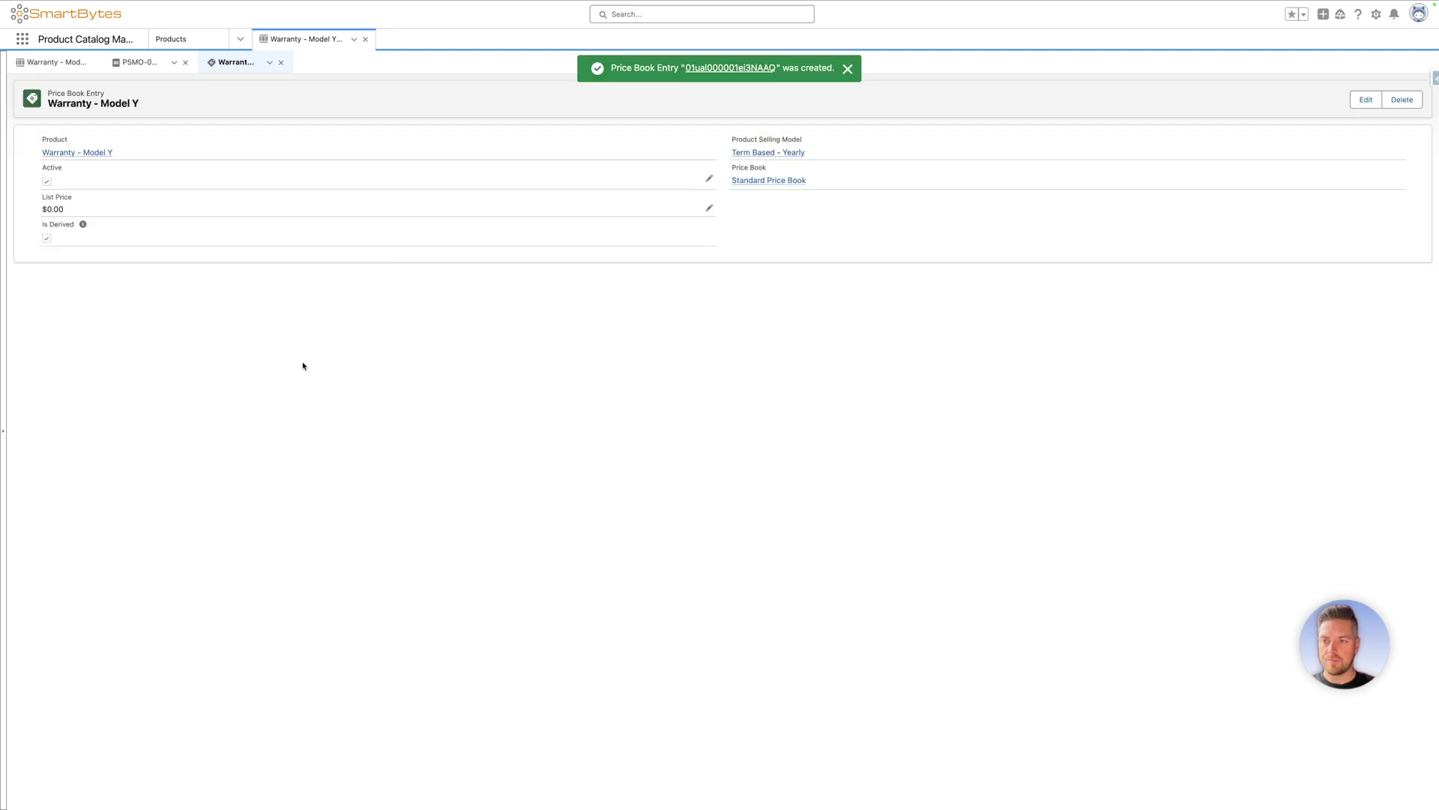
# Navigate from the product to the 2024 Tesla catalog's Categories and expand Vehicles.
pyautogui.click(54, 66)
pyautogui.click(103, 182)
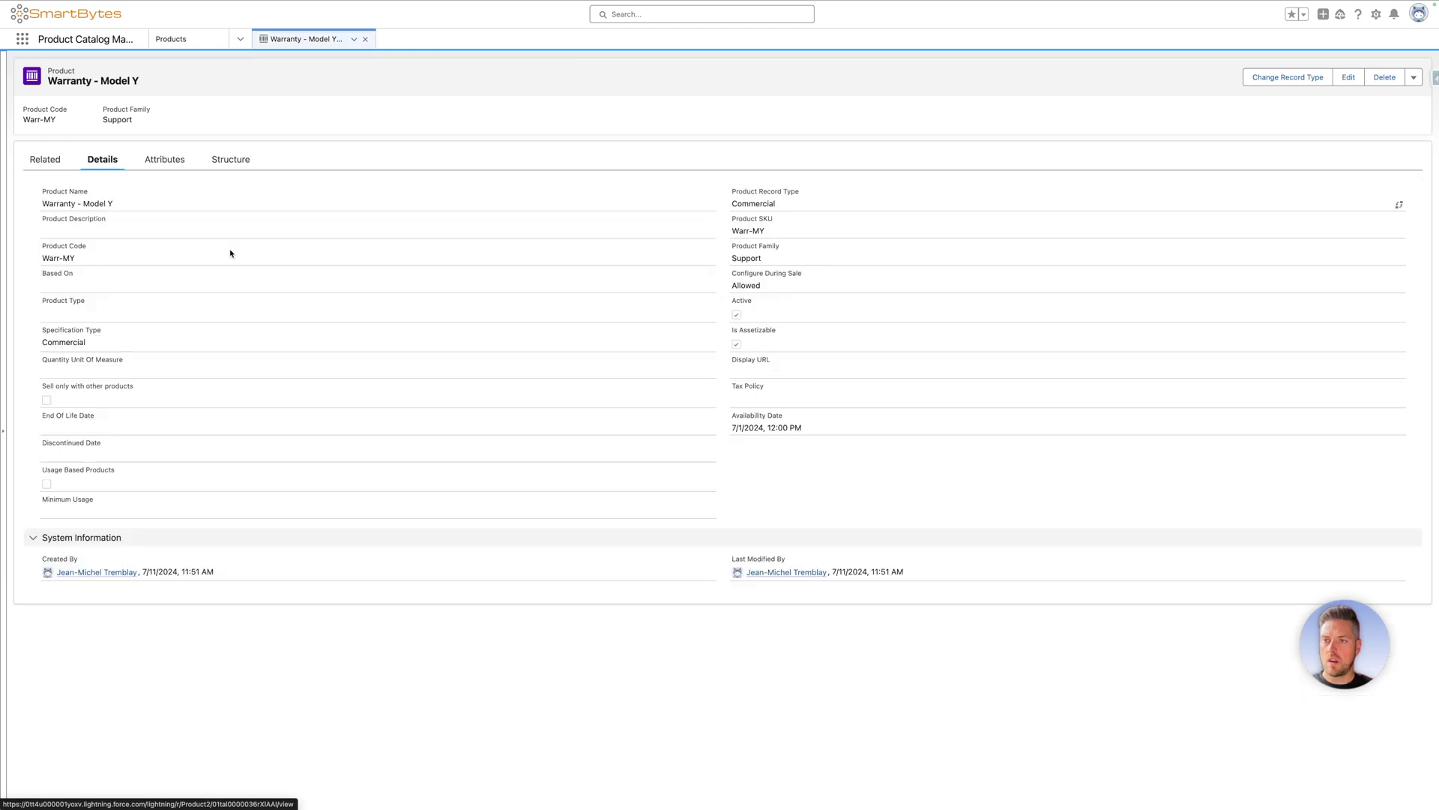
pyautogui.click(239, 39)
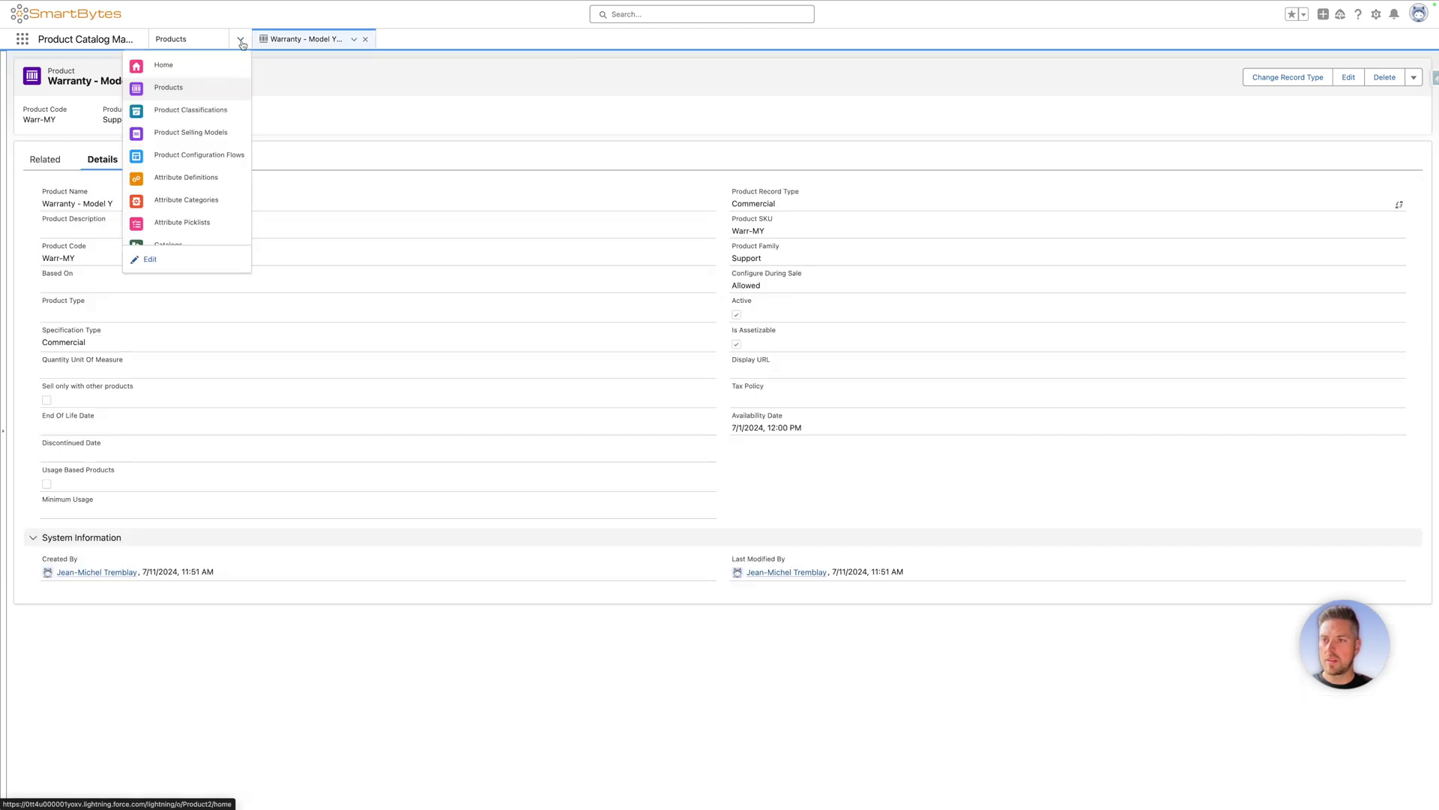
pyautogui.click(218, 65)
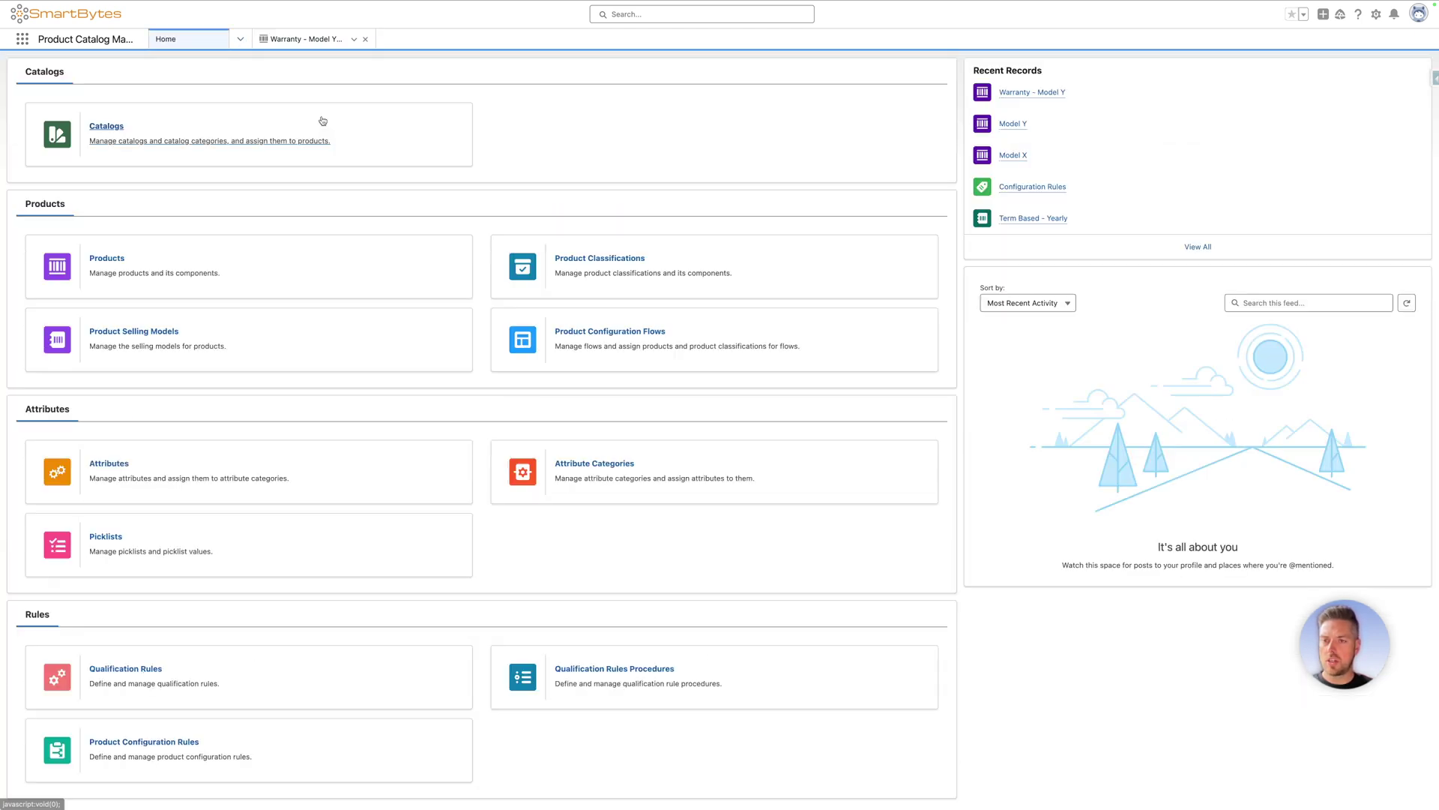
pyautogui.click(104, 141)
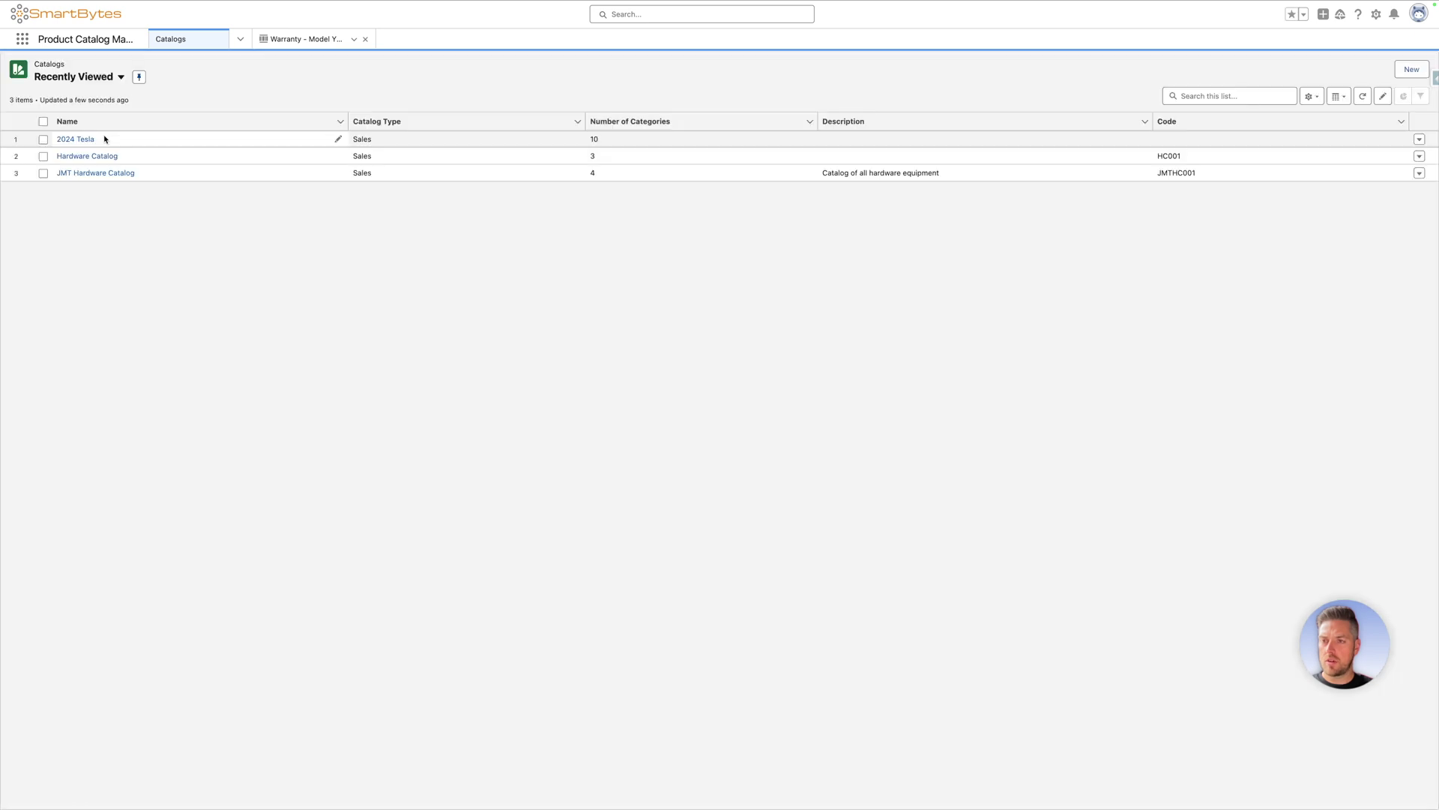
pyautogui.click(82, 140)
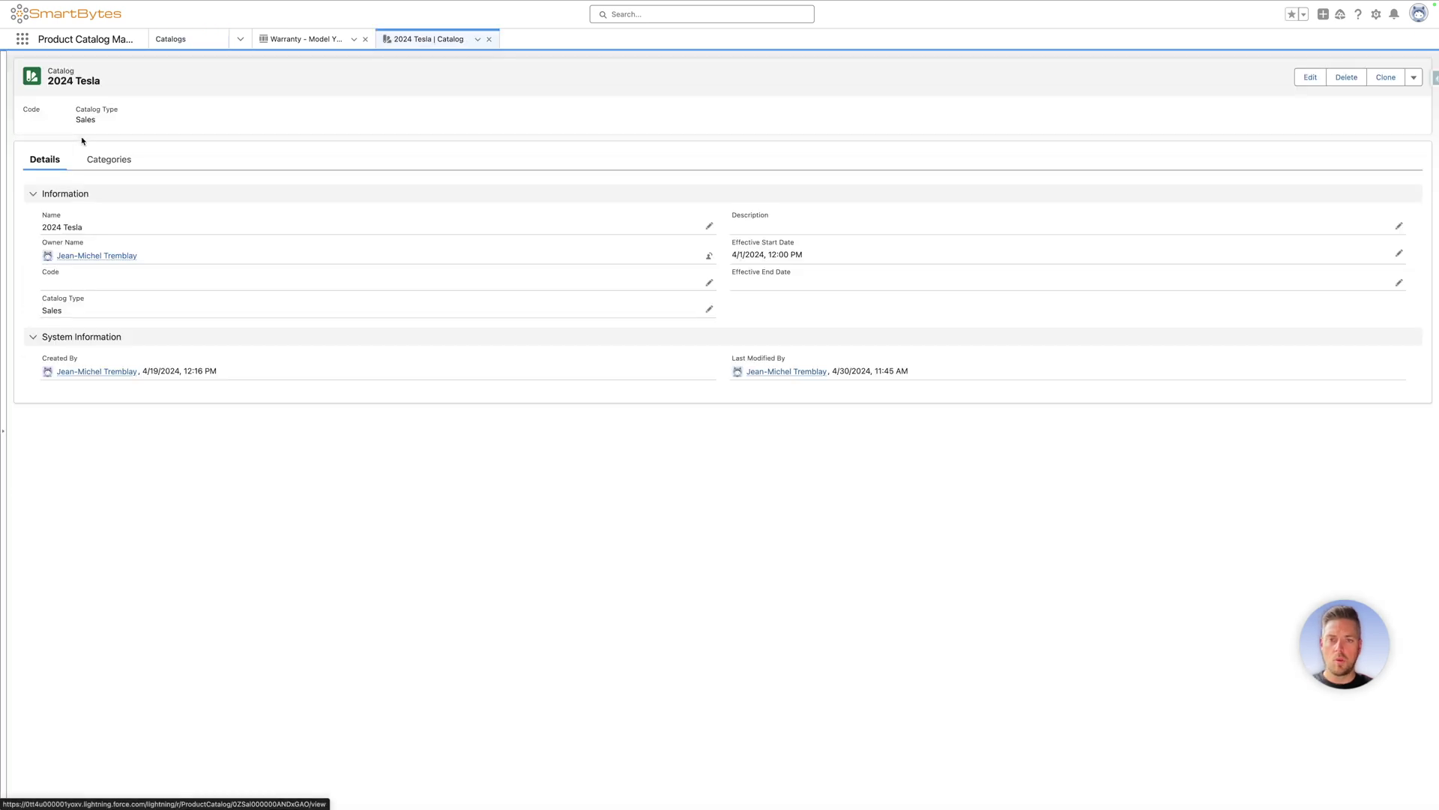
pyautogui.click(105, 160)
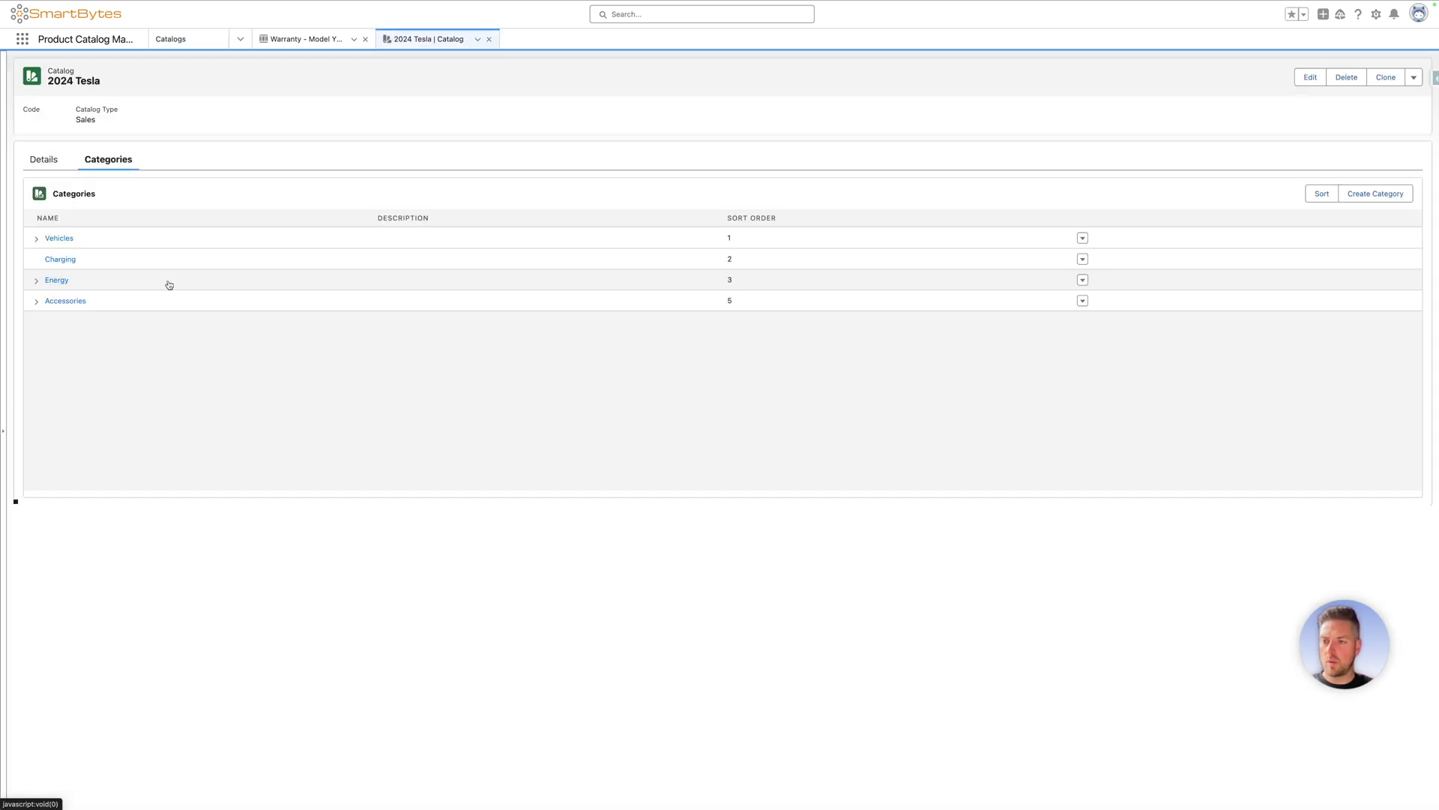
pyautogui.click(36, 238)
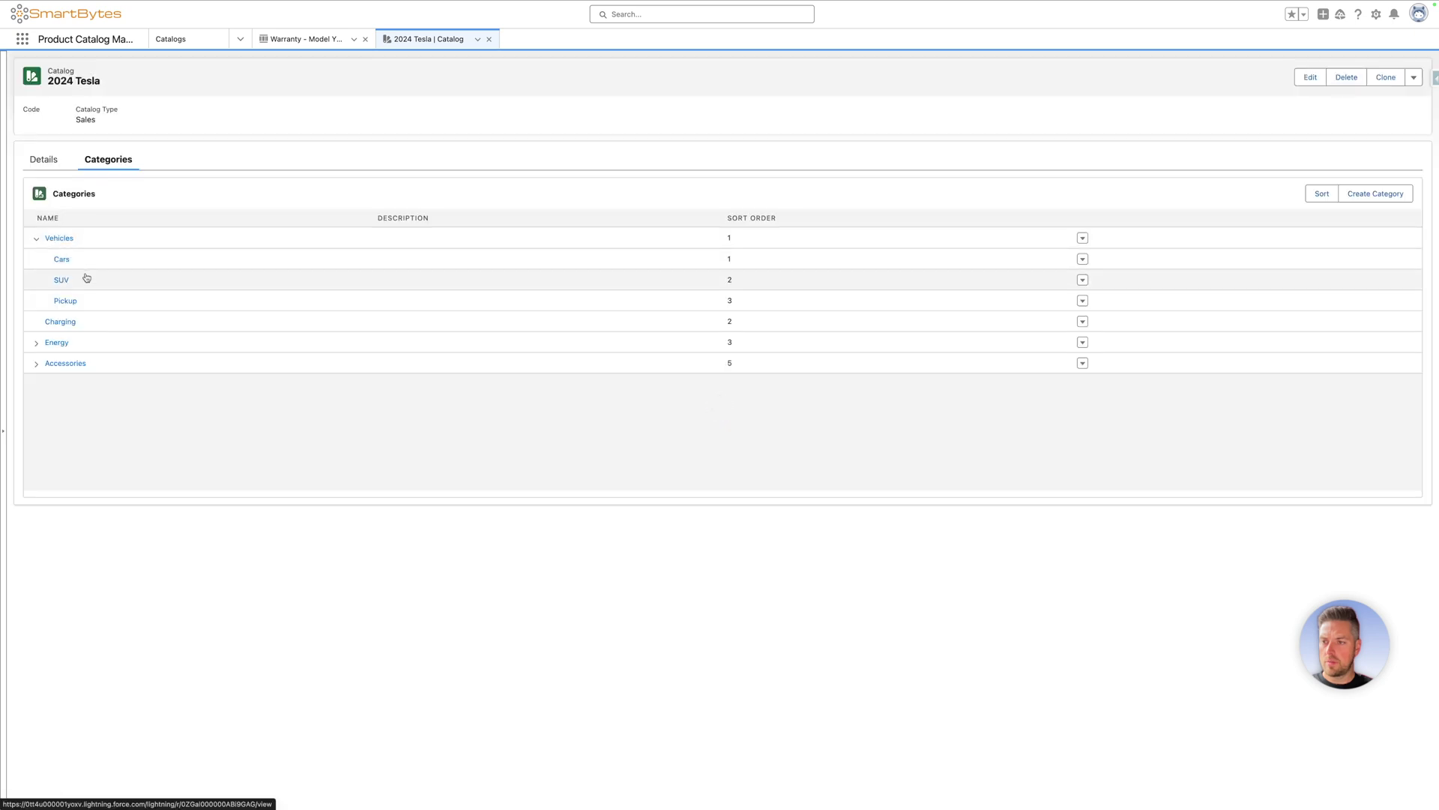
# Assign Warranty - Model Y to the SUV category through its Related Assign Products list.
pyautogui.click(62, 280)
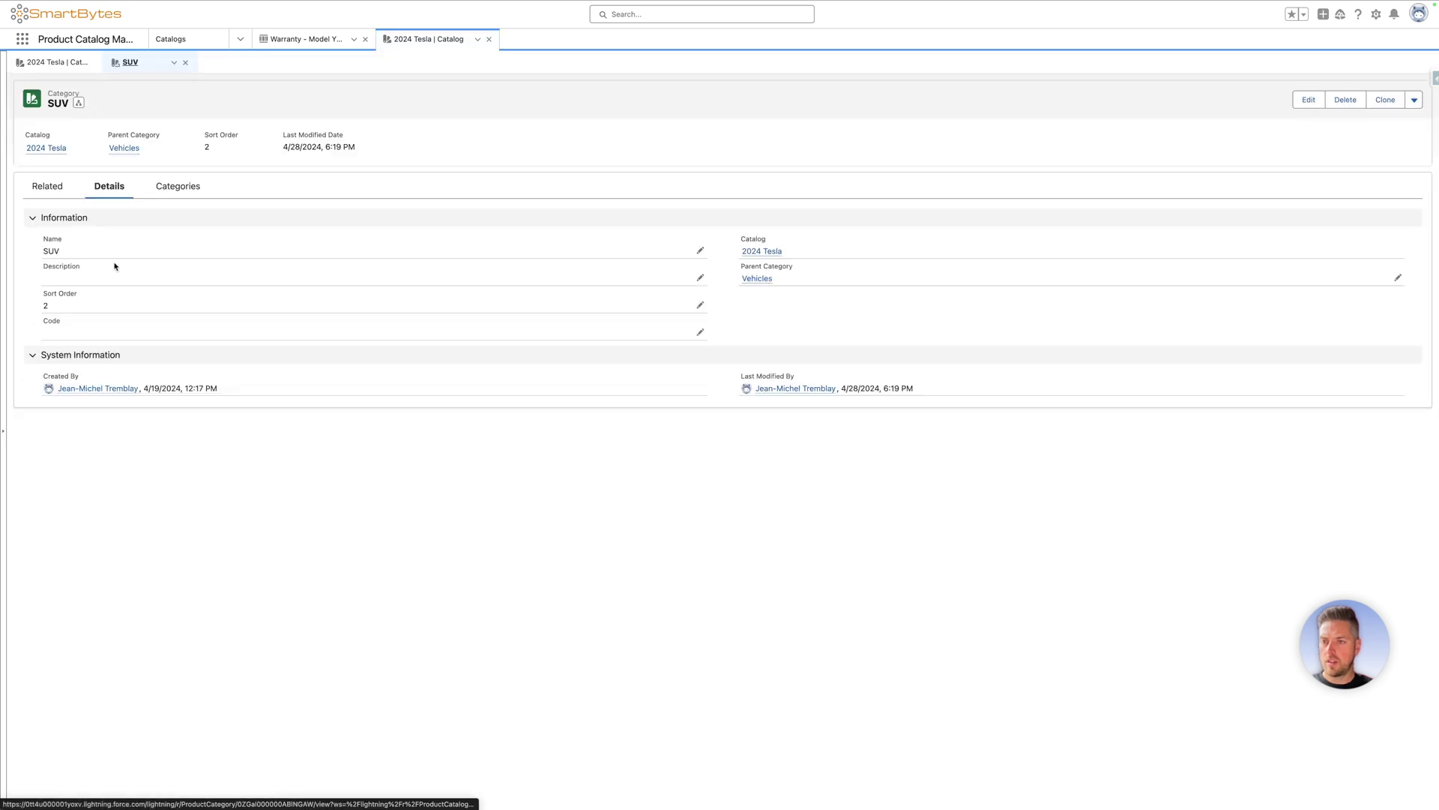
pyautogui.click(50, 189)
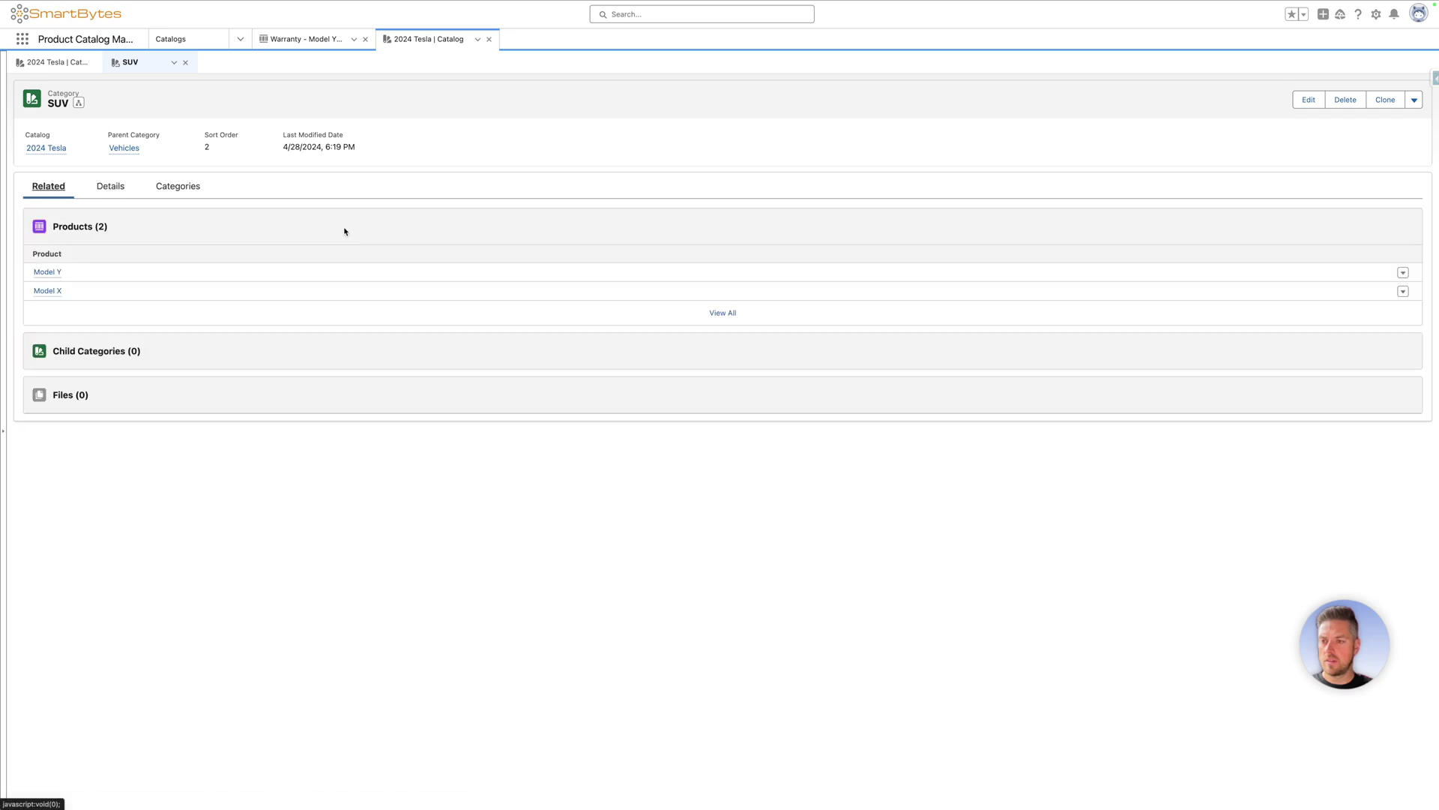
pyautogui.click(1324, 225)
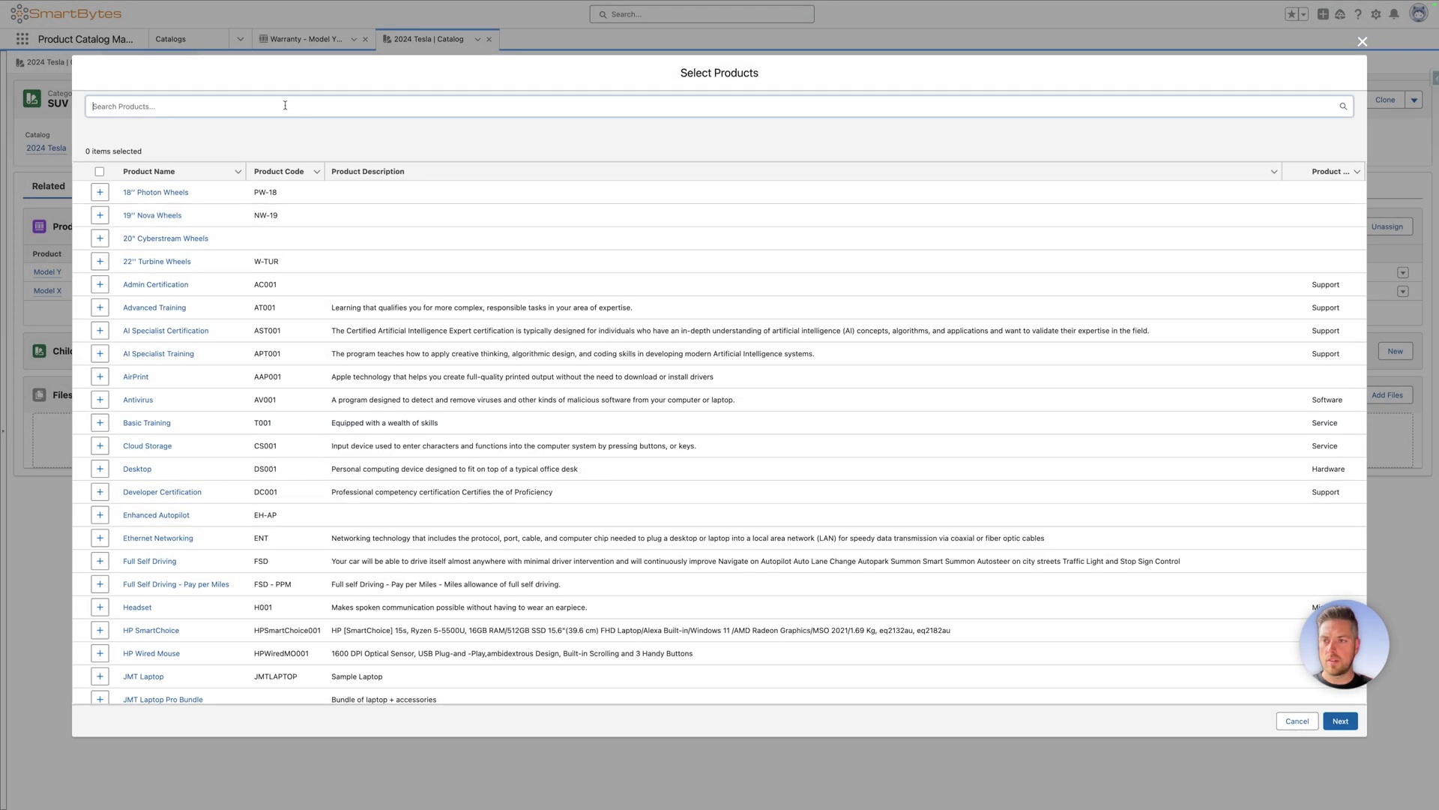
pyautogui.click(1340, 721)
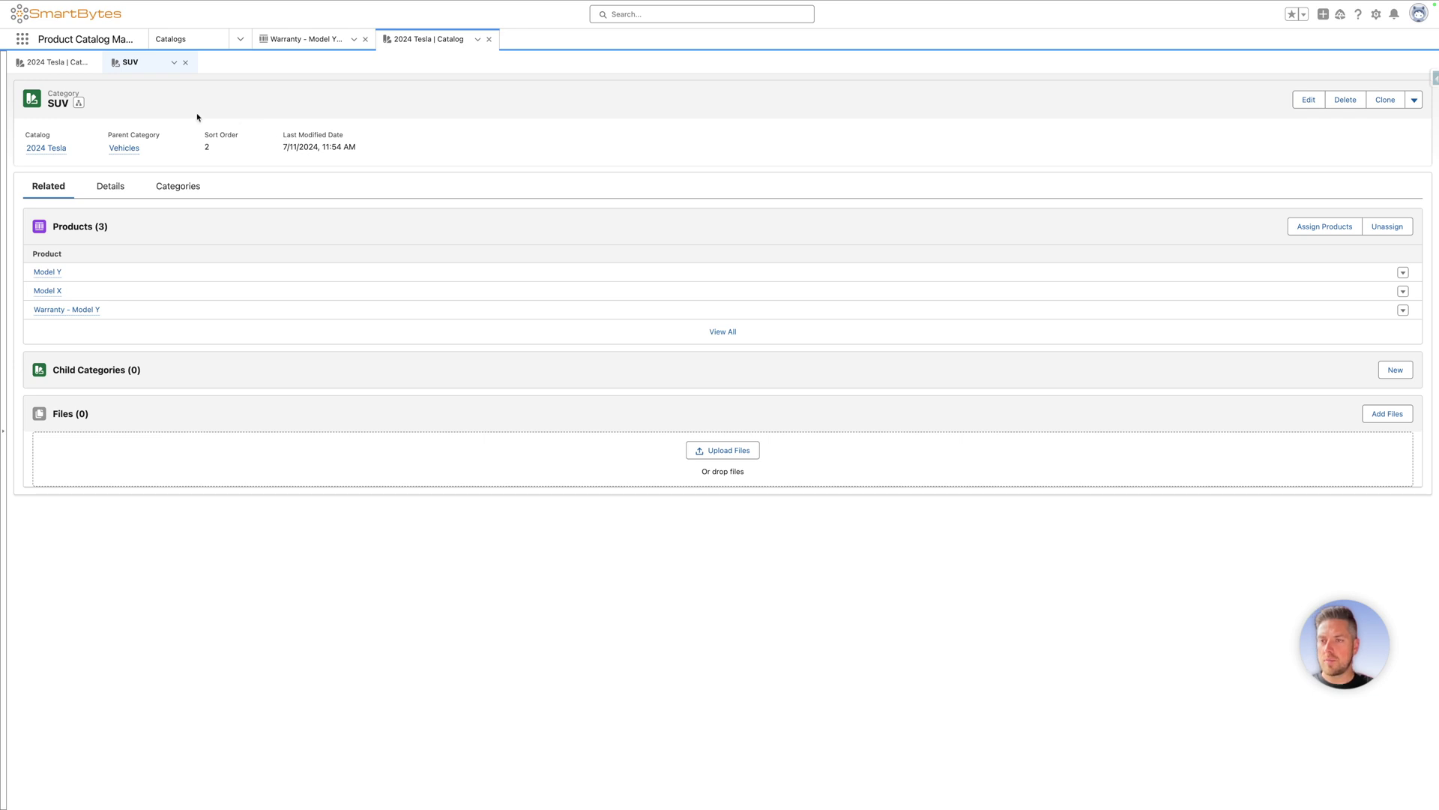
# Find Derived Prices by searching 'derived' in the App Launcher and start a new record.
pyautogui.click(22, 41)
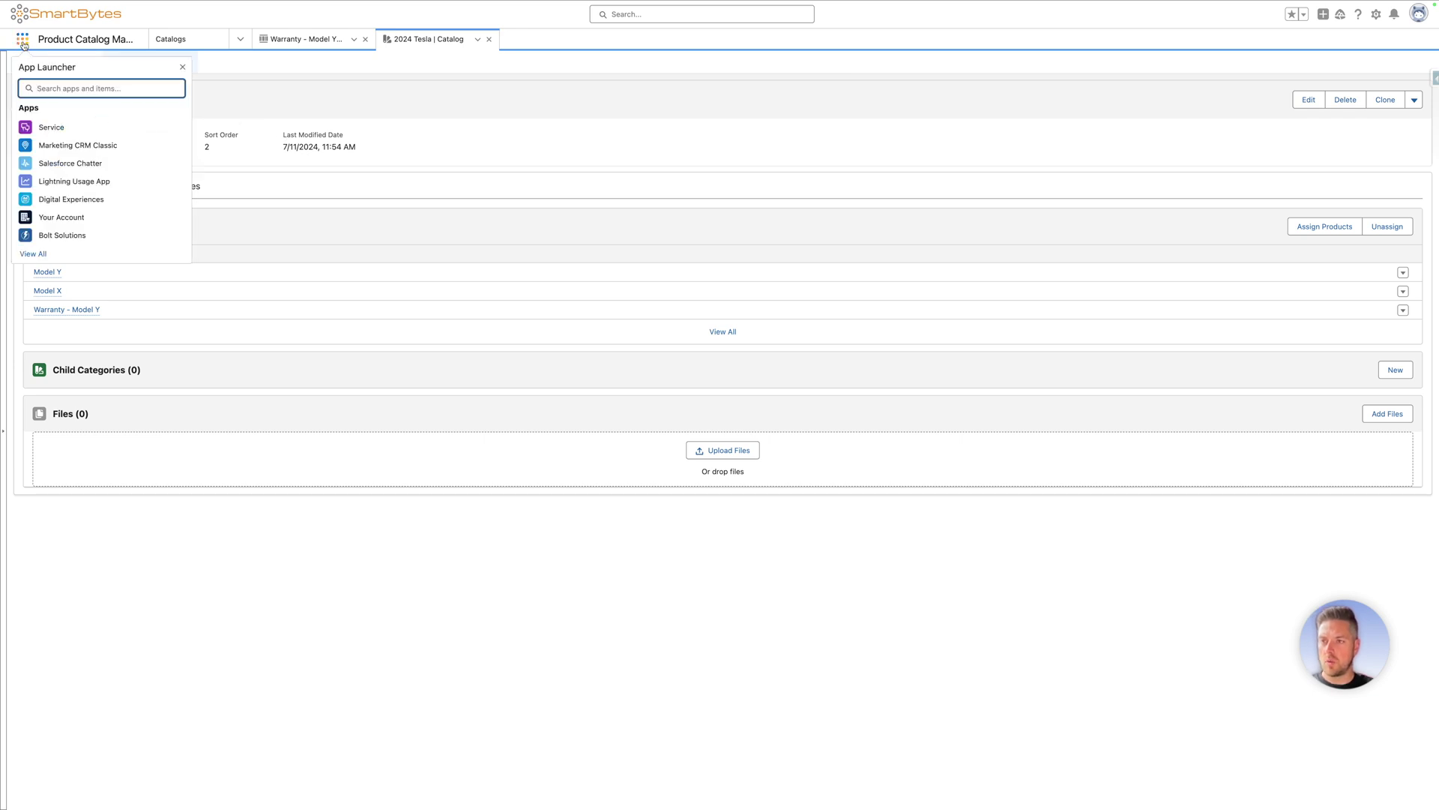
pyautogui.write('derived')
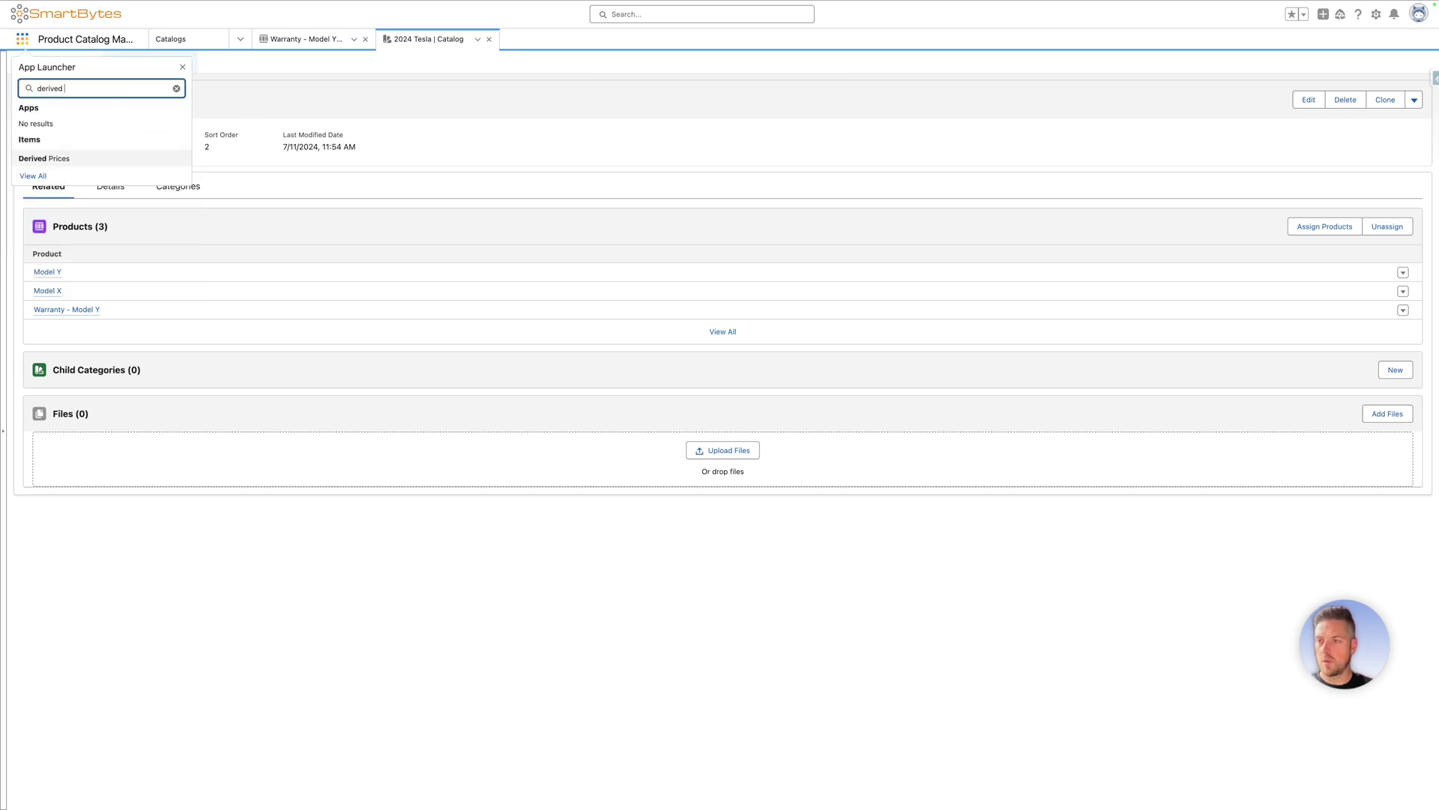
pyautogui.click(50, 160)
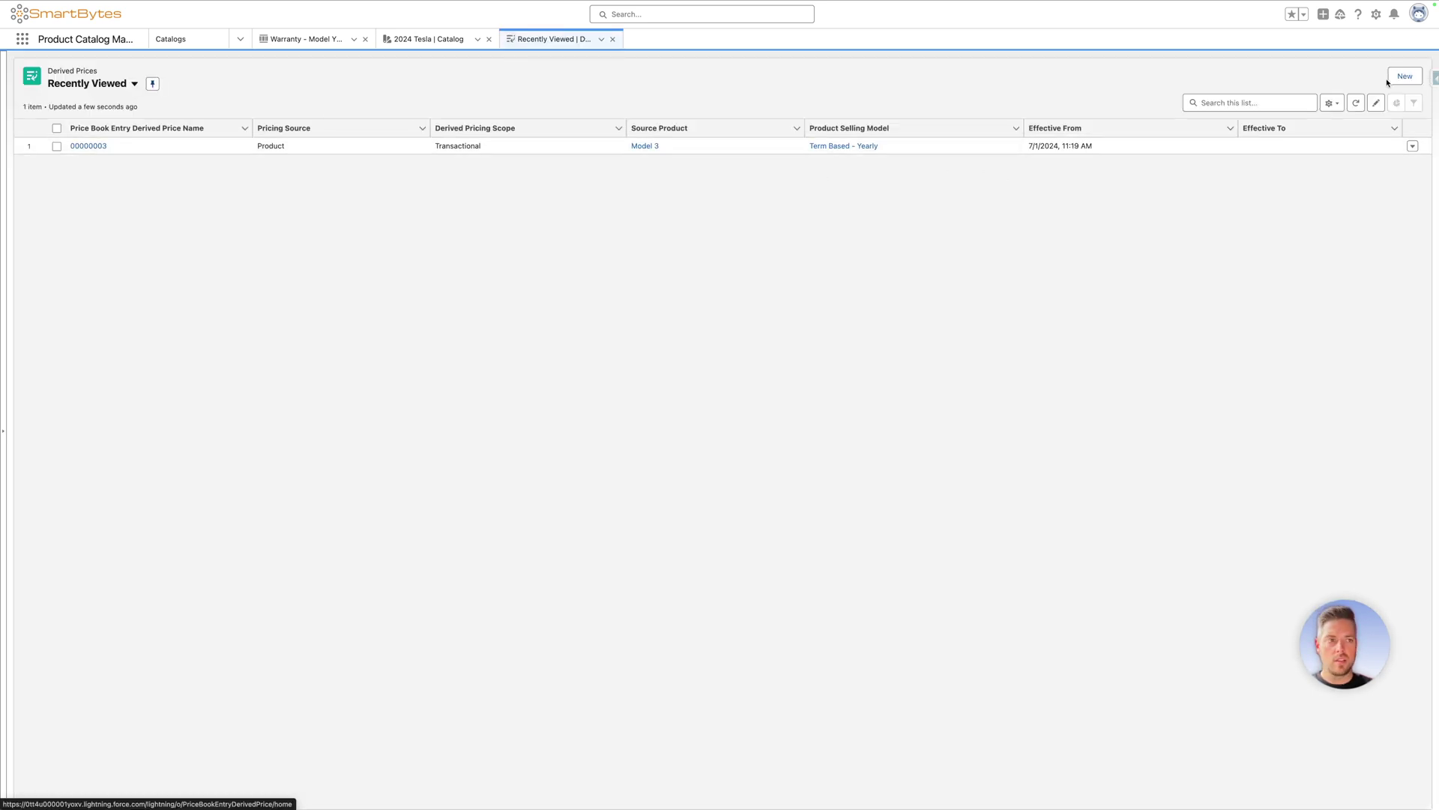
pyautogui.click(1405, 76)
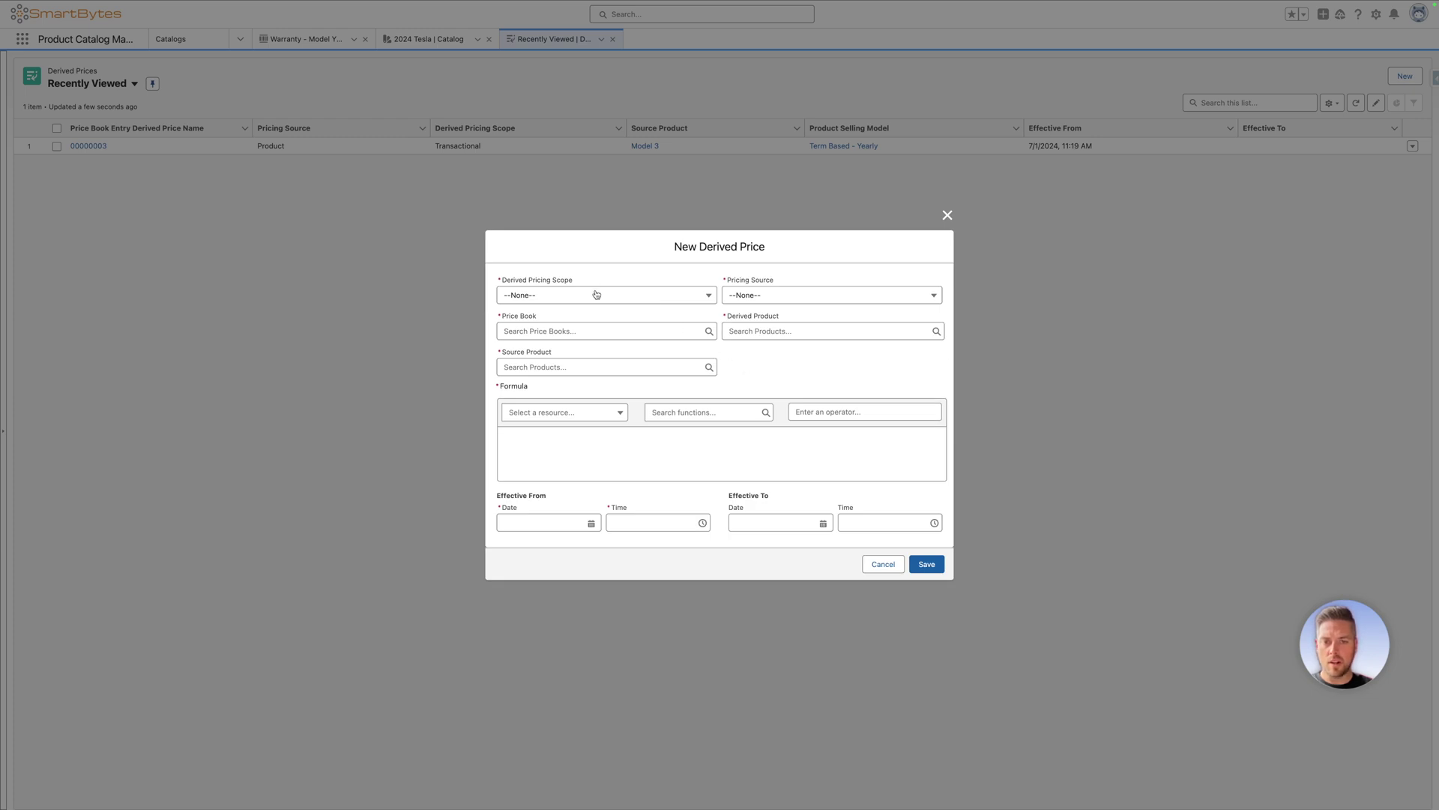
# Set Derived Pricing Scope to Transactional and Pricing Source to Product.
pyautogui.click(596, 294)
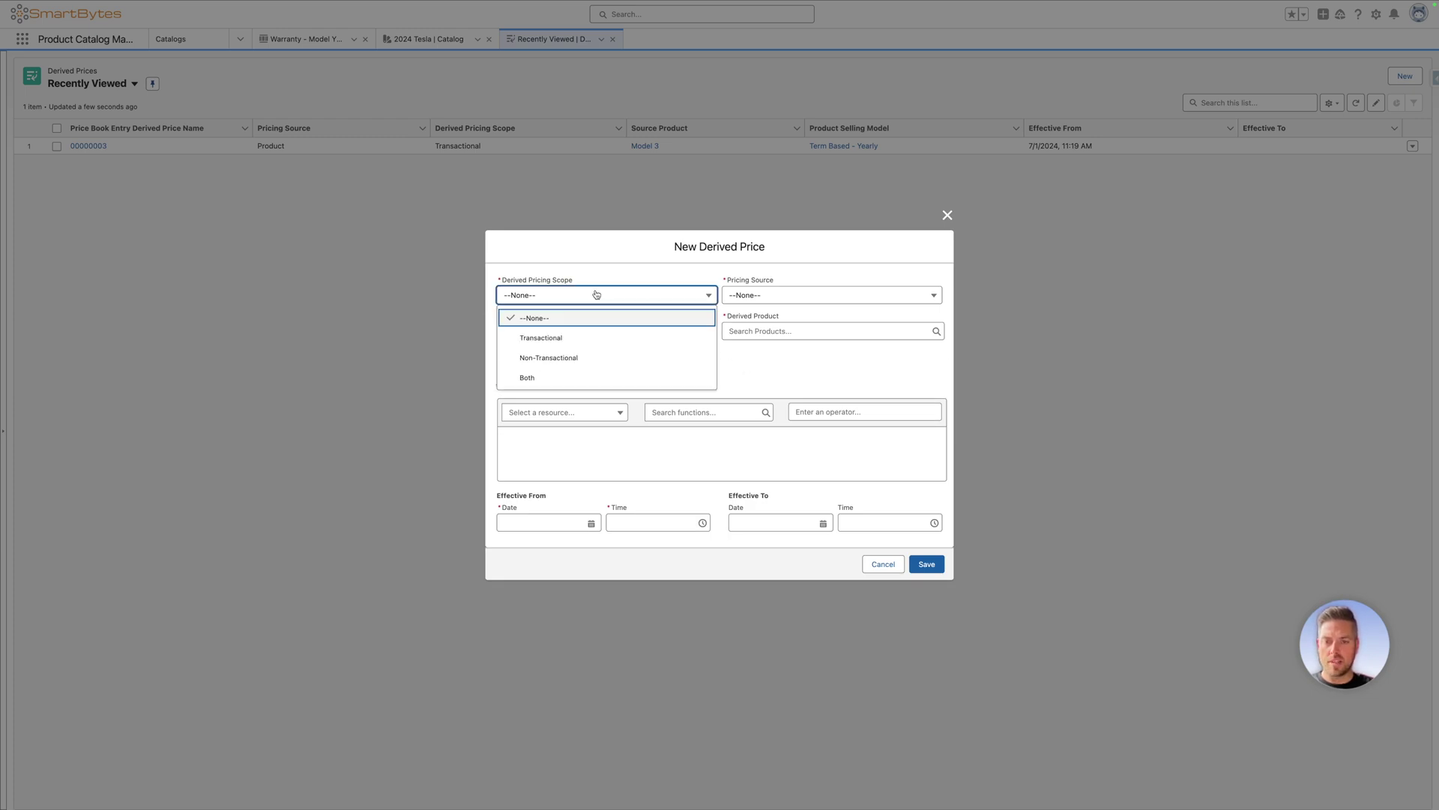
pyautogui.click(602, 338)
pyautogui.click(784, 295)
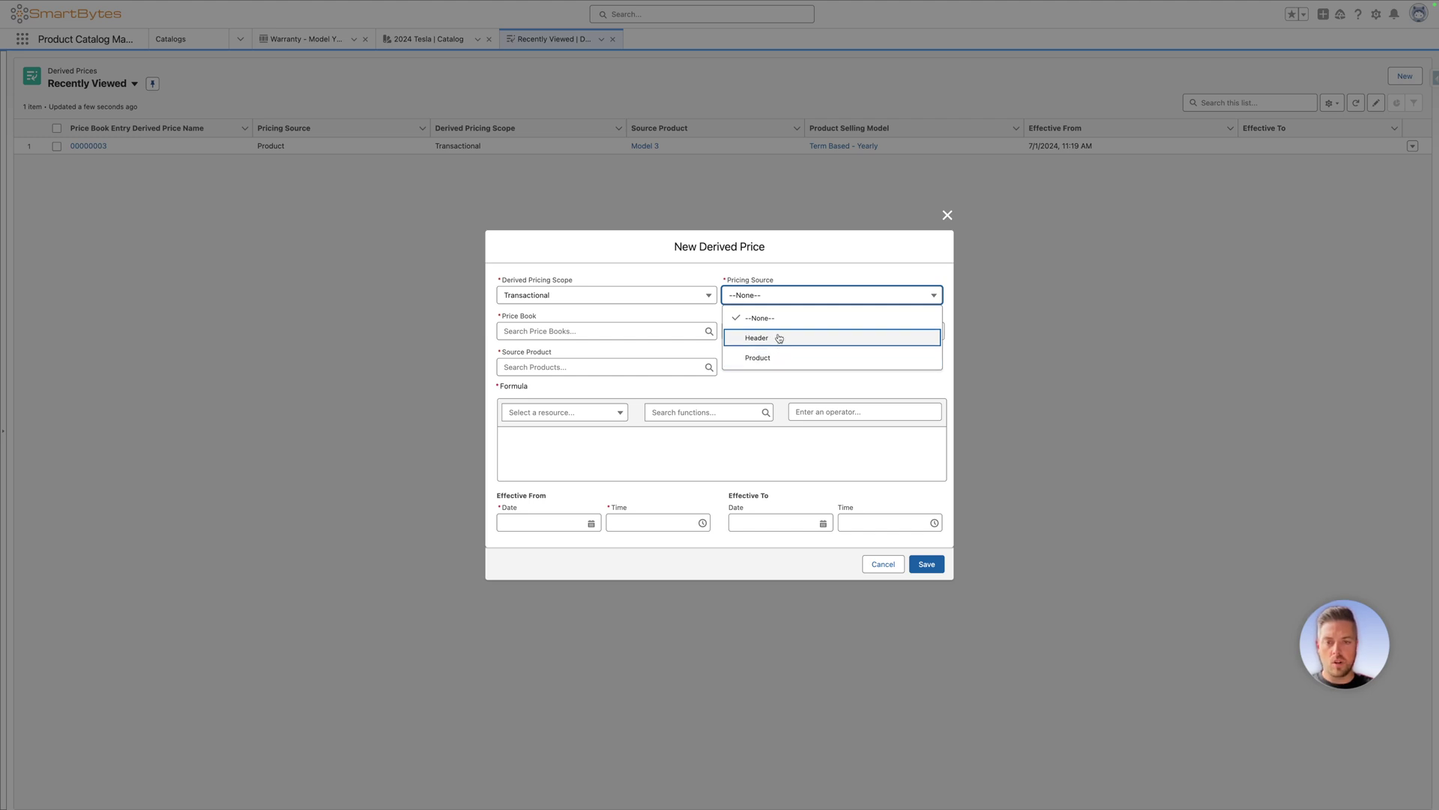
pyautogui.click(754, 357)
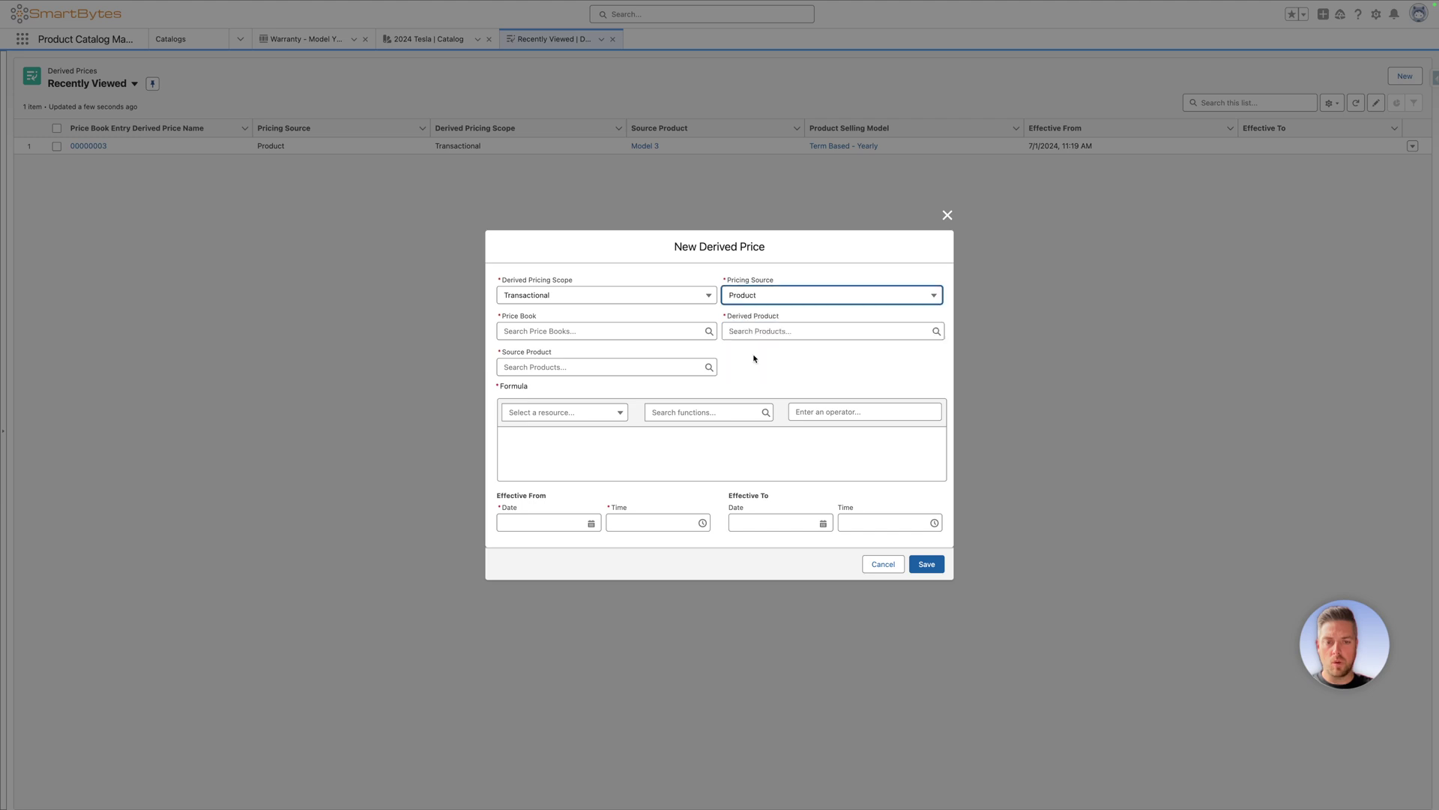
# Start a derived price in the Standard Price Book for Warranty - Model Y.
pyautogui.click(588, 330)
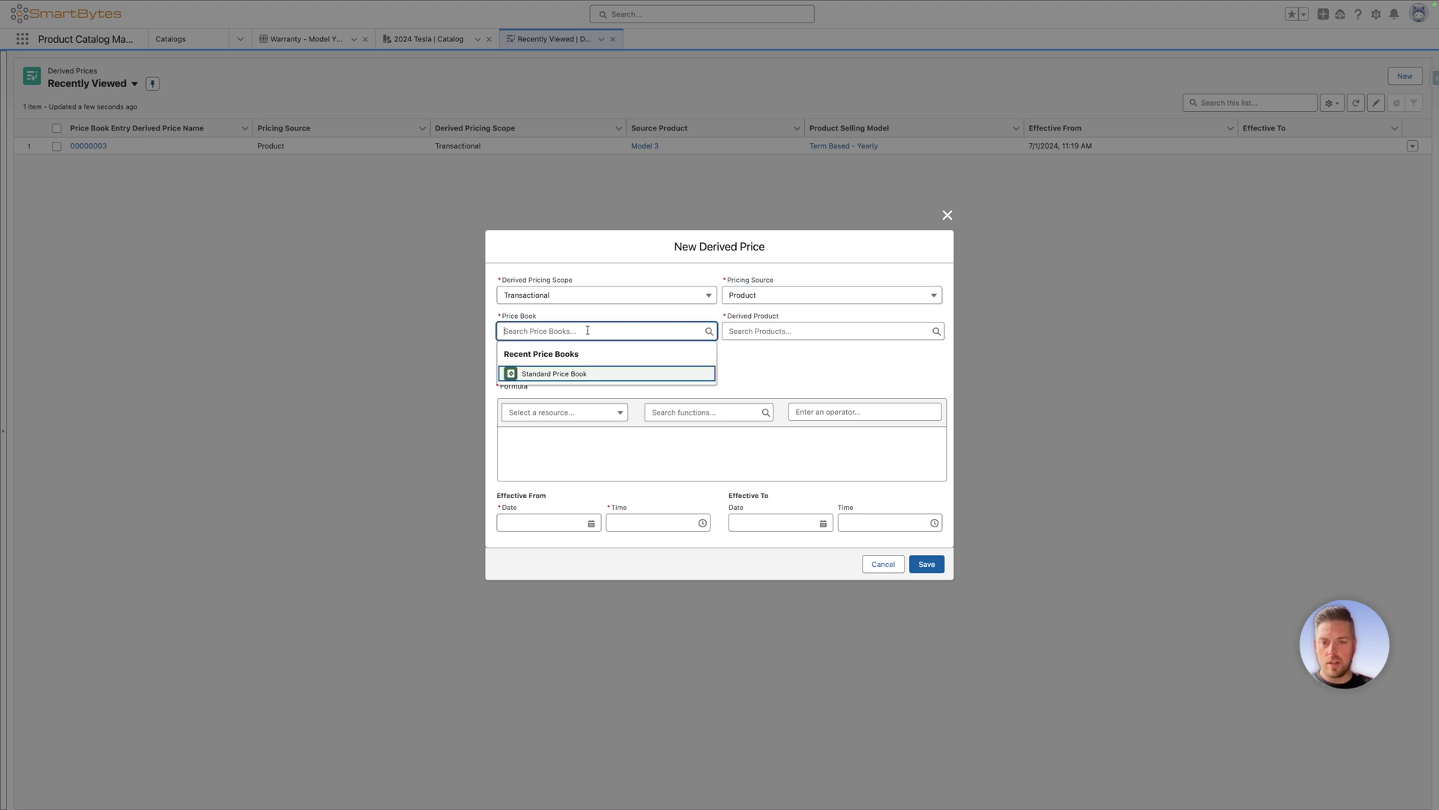
pyautogui.click(582, 374)
pyautogui.click(757, 330)
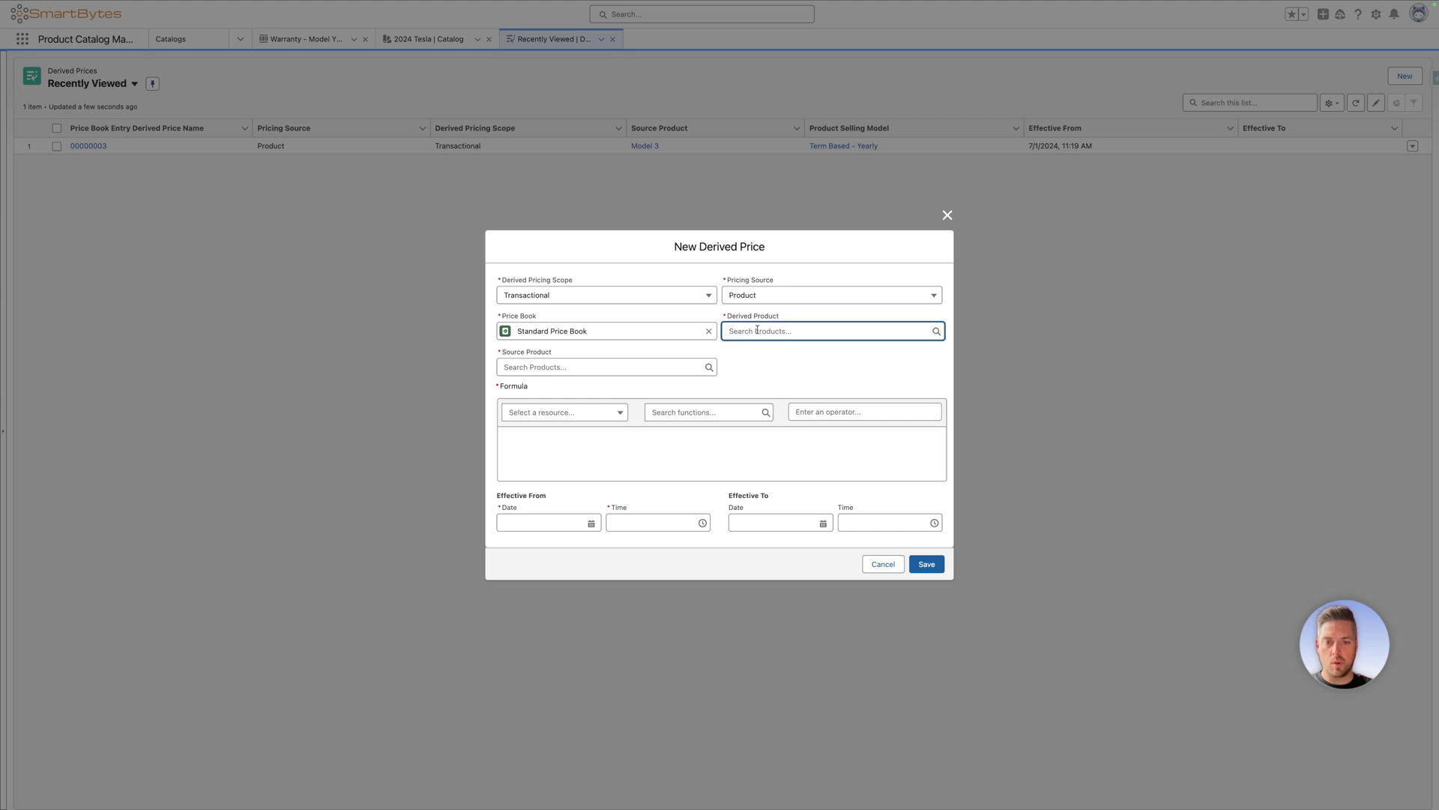
pyautogui.write('warra')
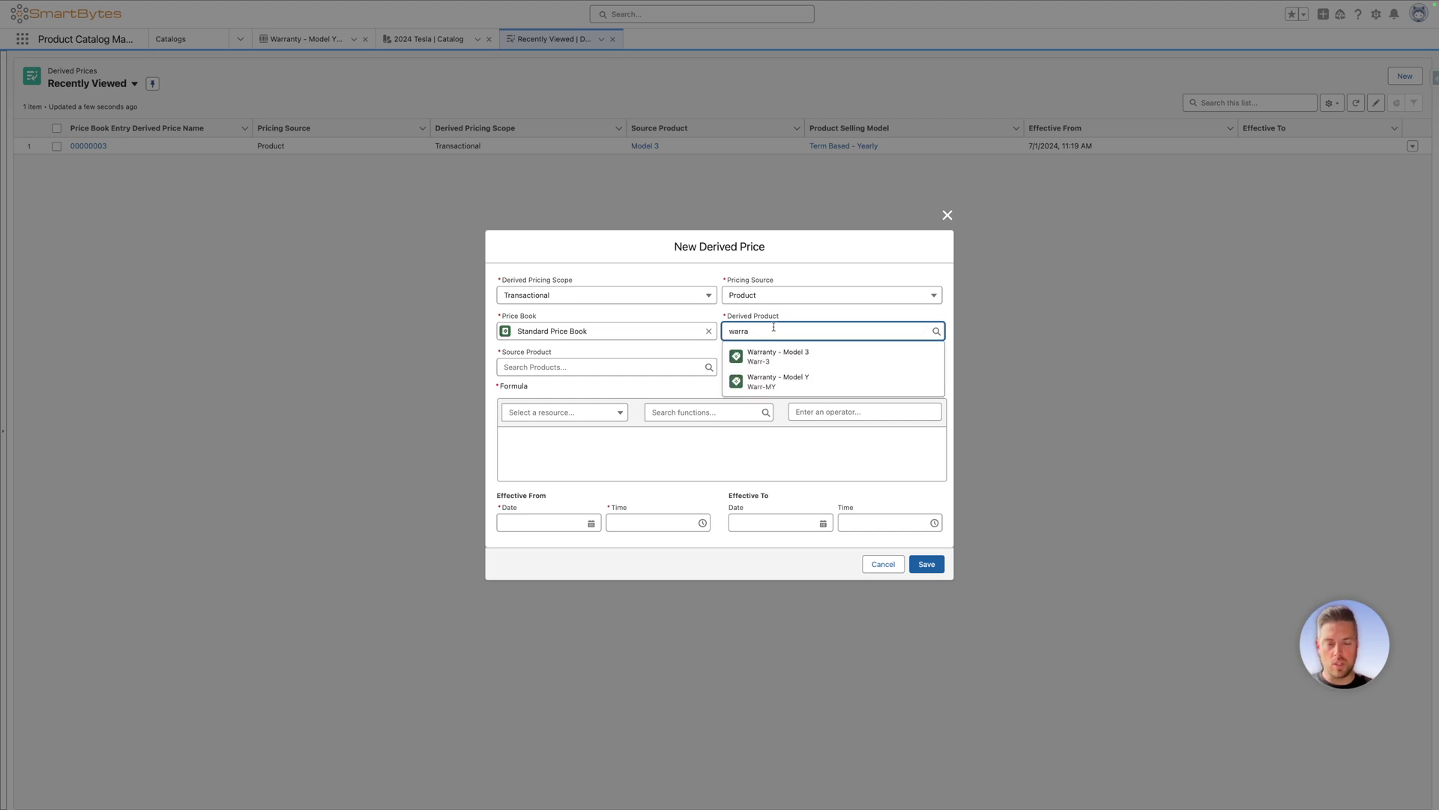
pyautogui.click(772, 382)
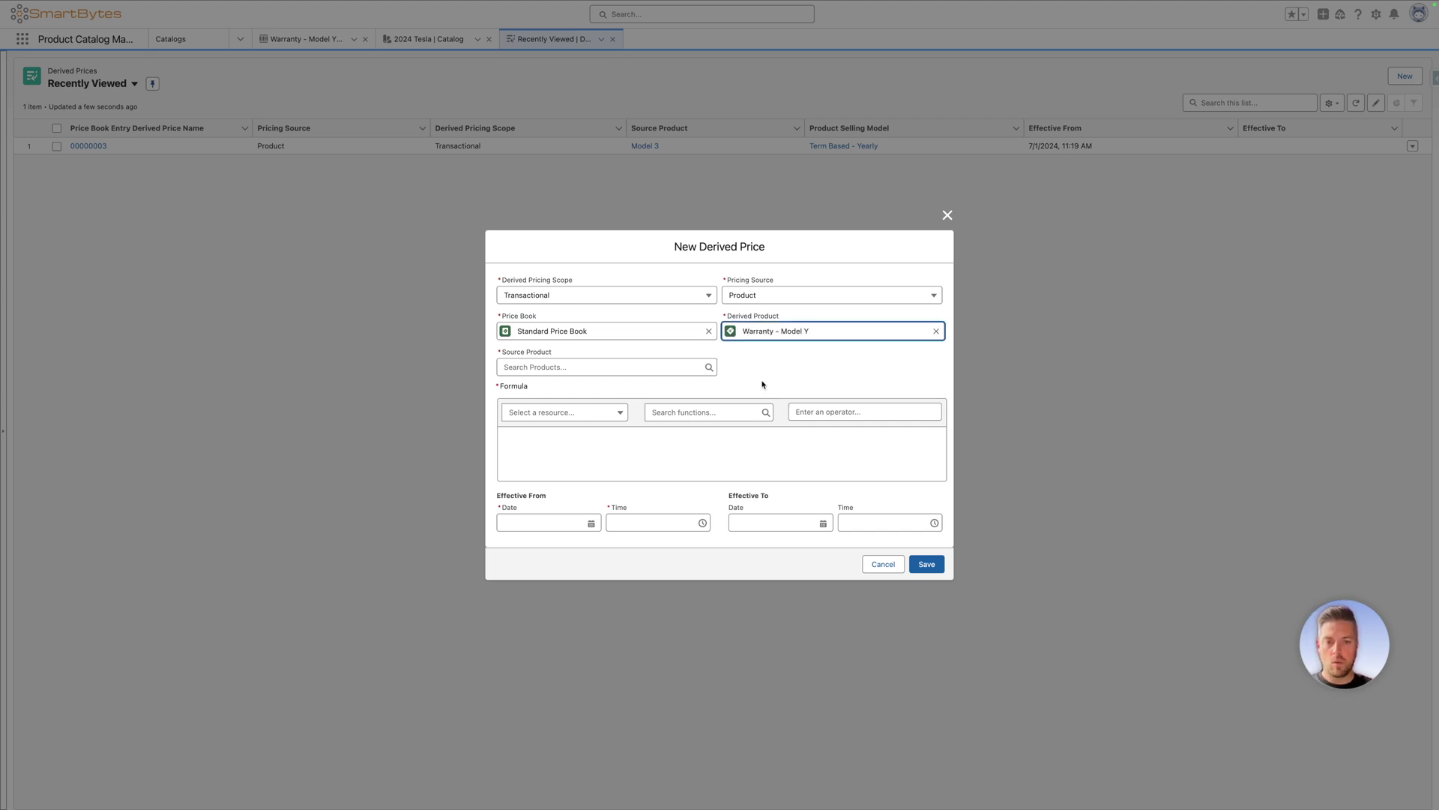
# Derive it from Model Y's Net Unit Price *0.15, effective Jul 1, 2024, and save.
pyautogui.click(543, 378)
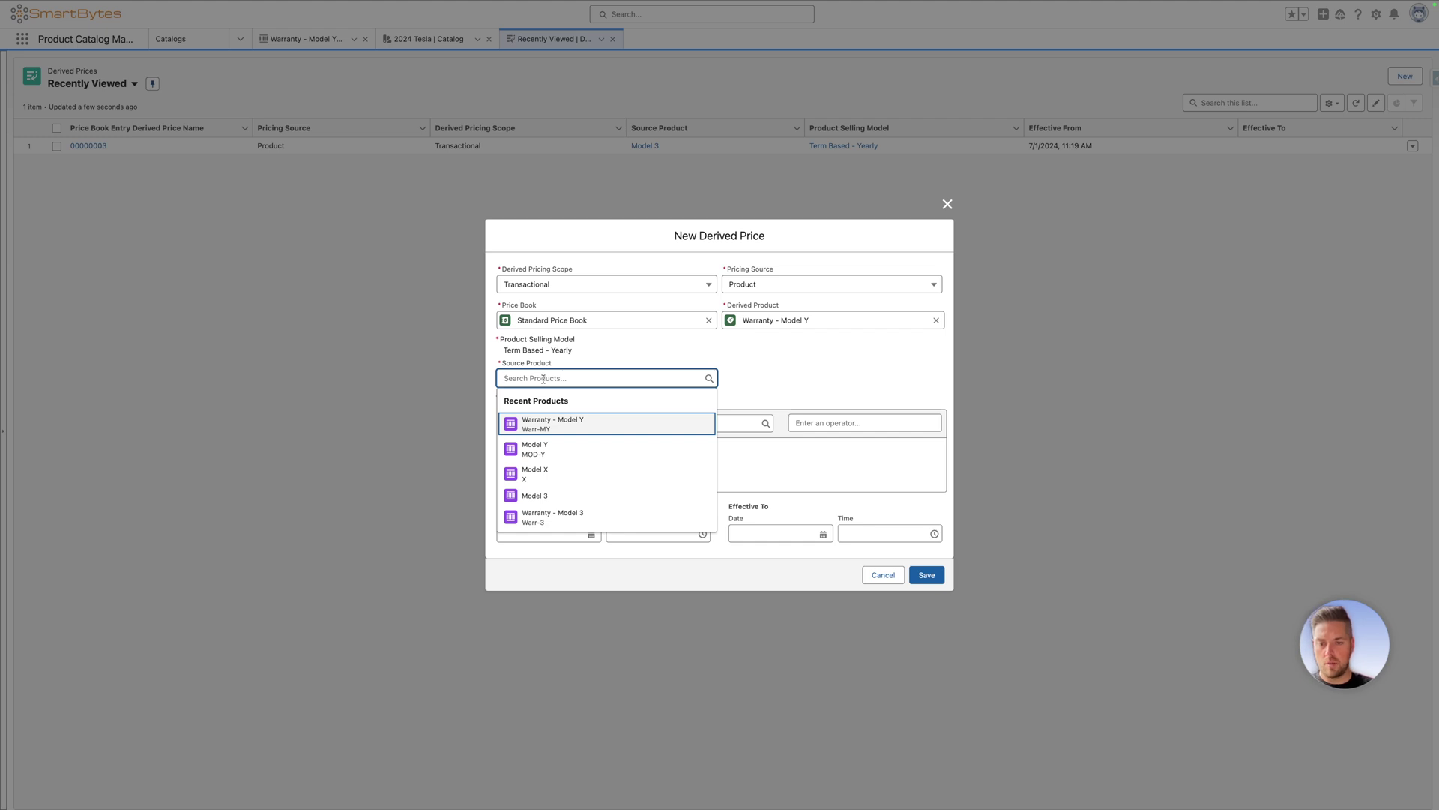
pyautogui.click(539, 449)
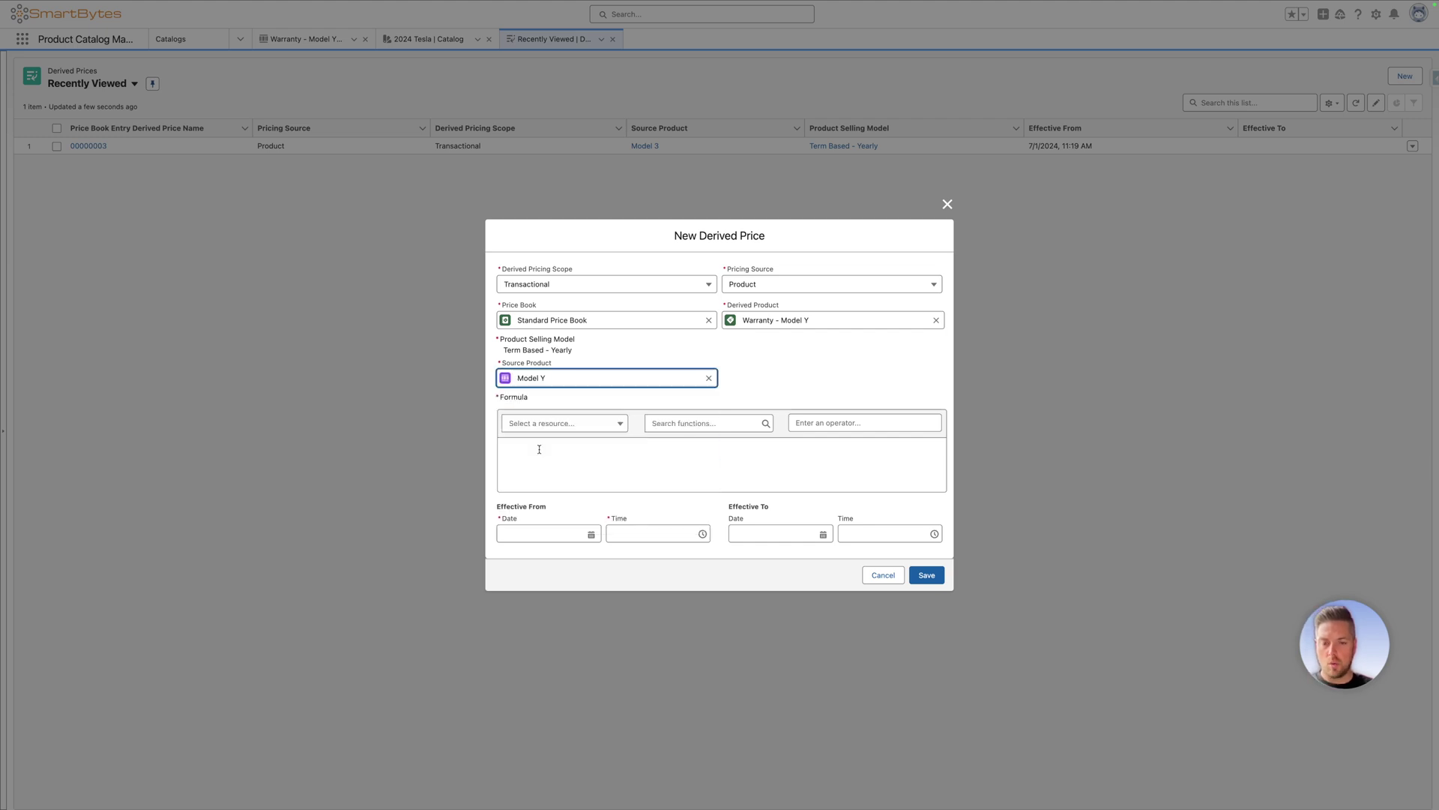
pyautogui.click(609, 402)
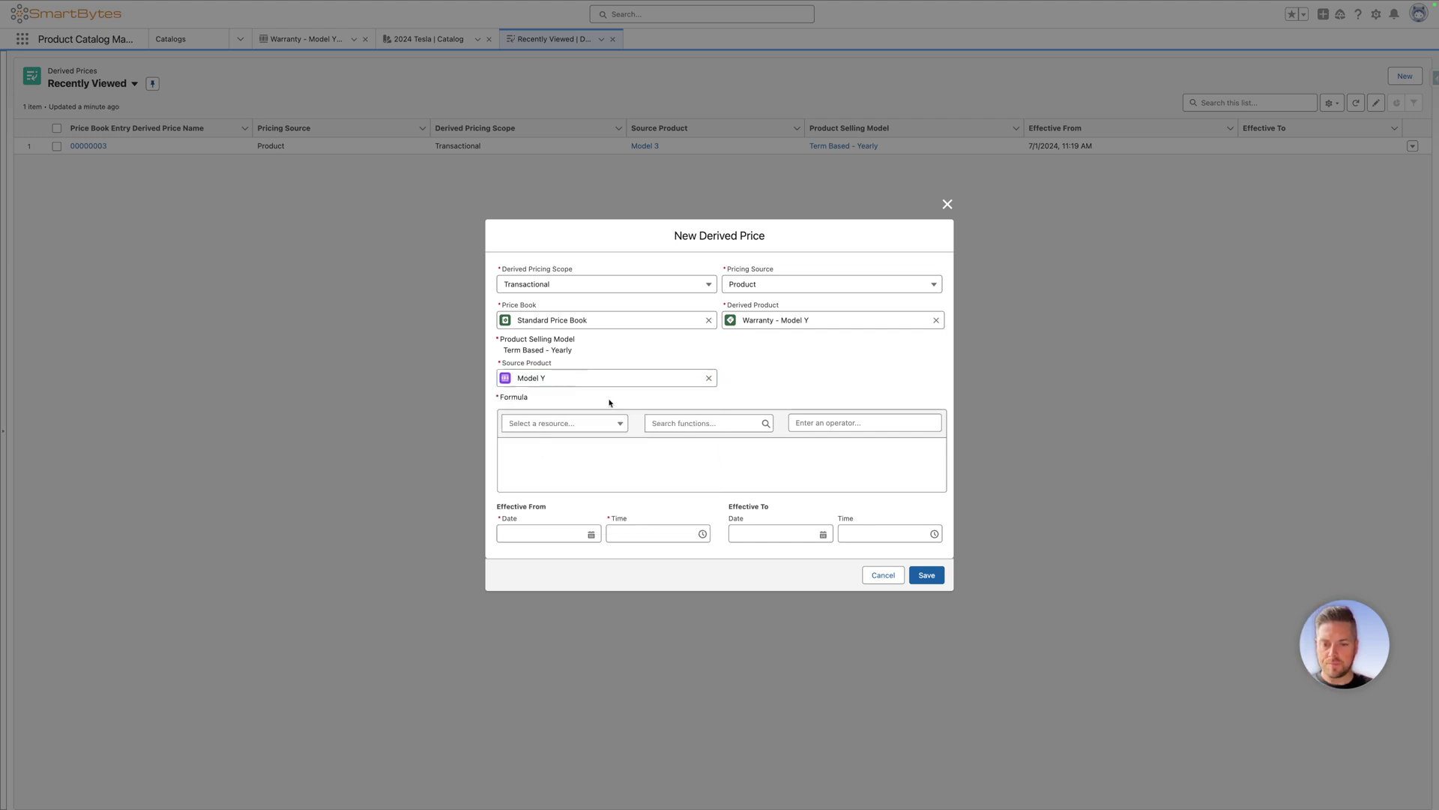
pyautogui.click(576, 425)
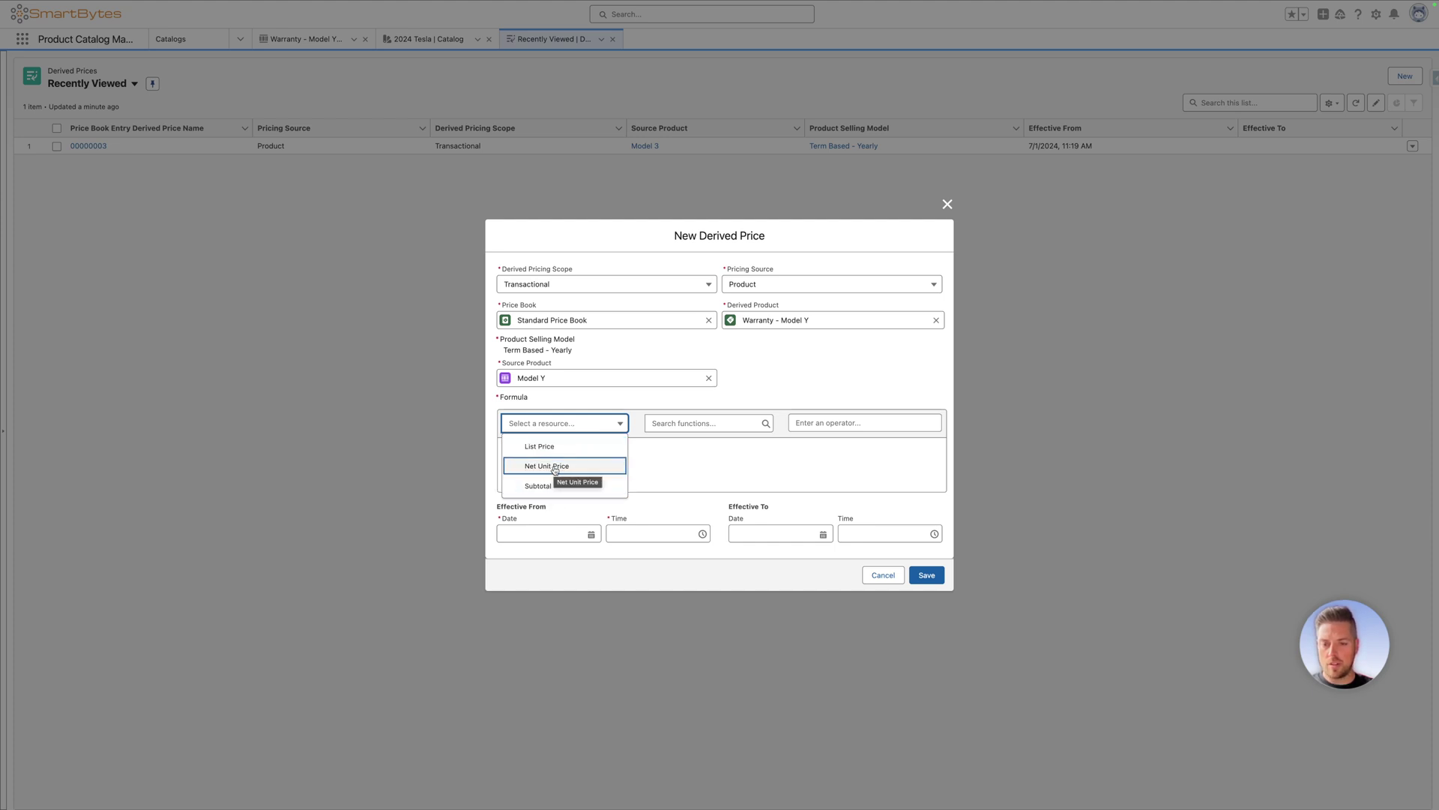
pyautogui.click(555, 468)
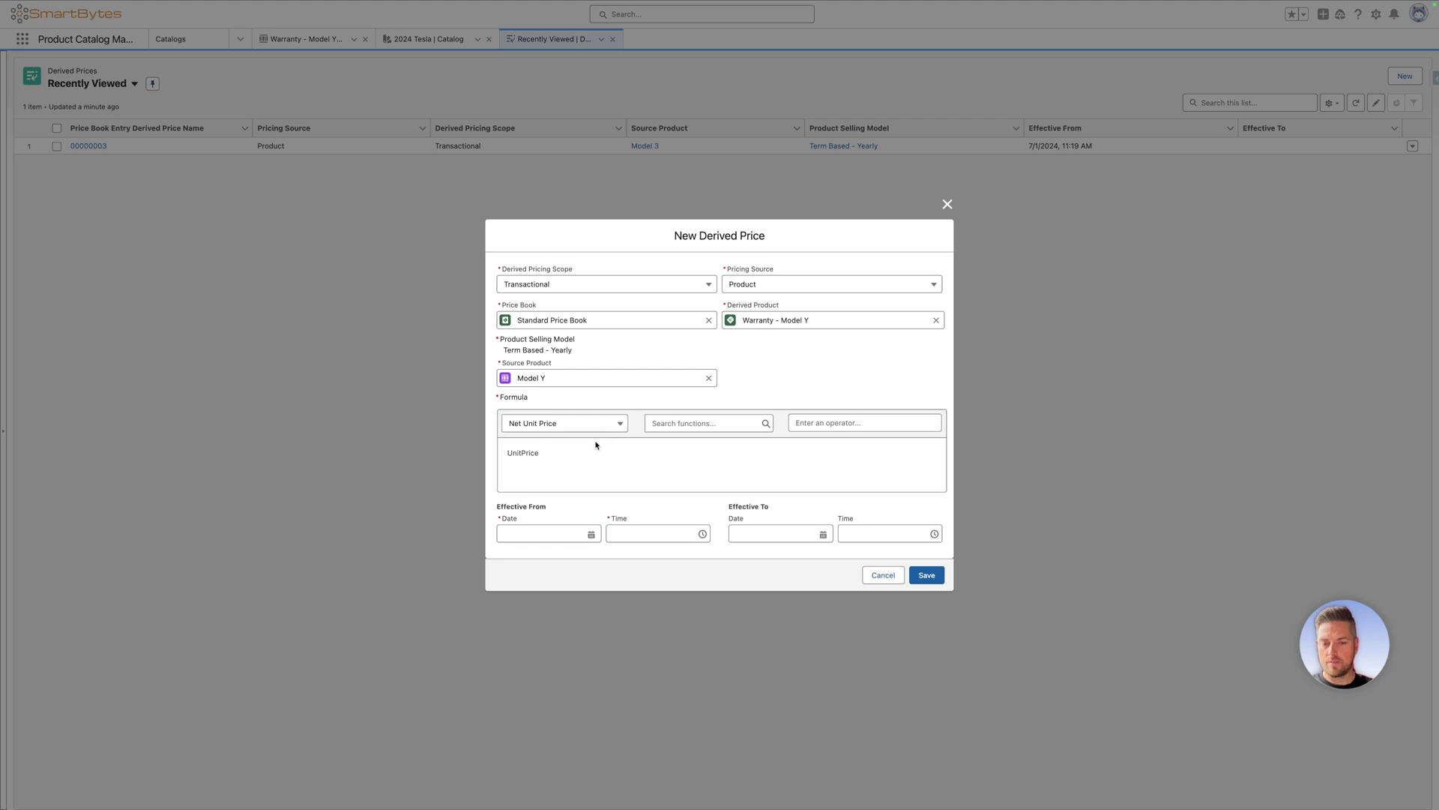
pyautogui.write('*')
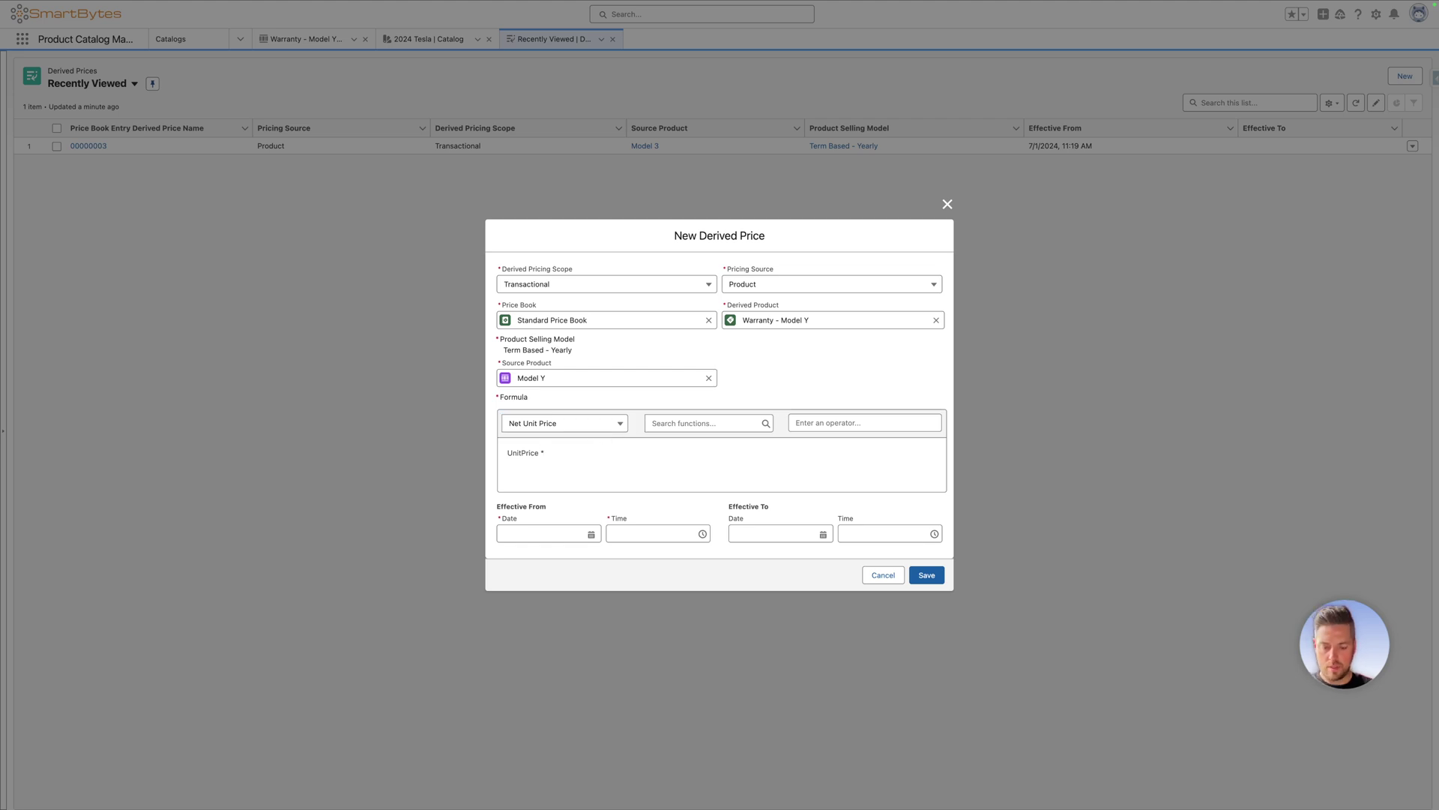
pyautogui.write('0.15')
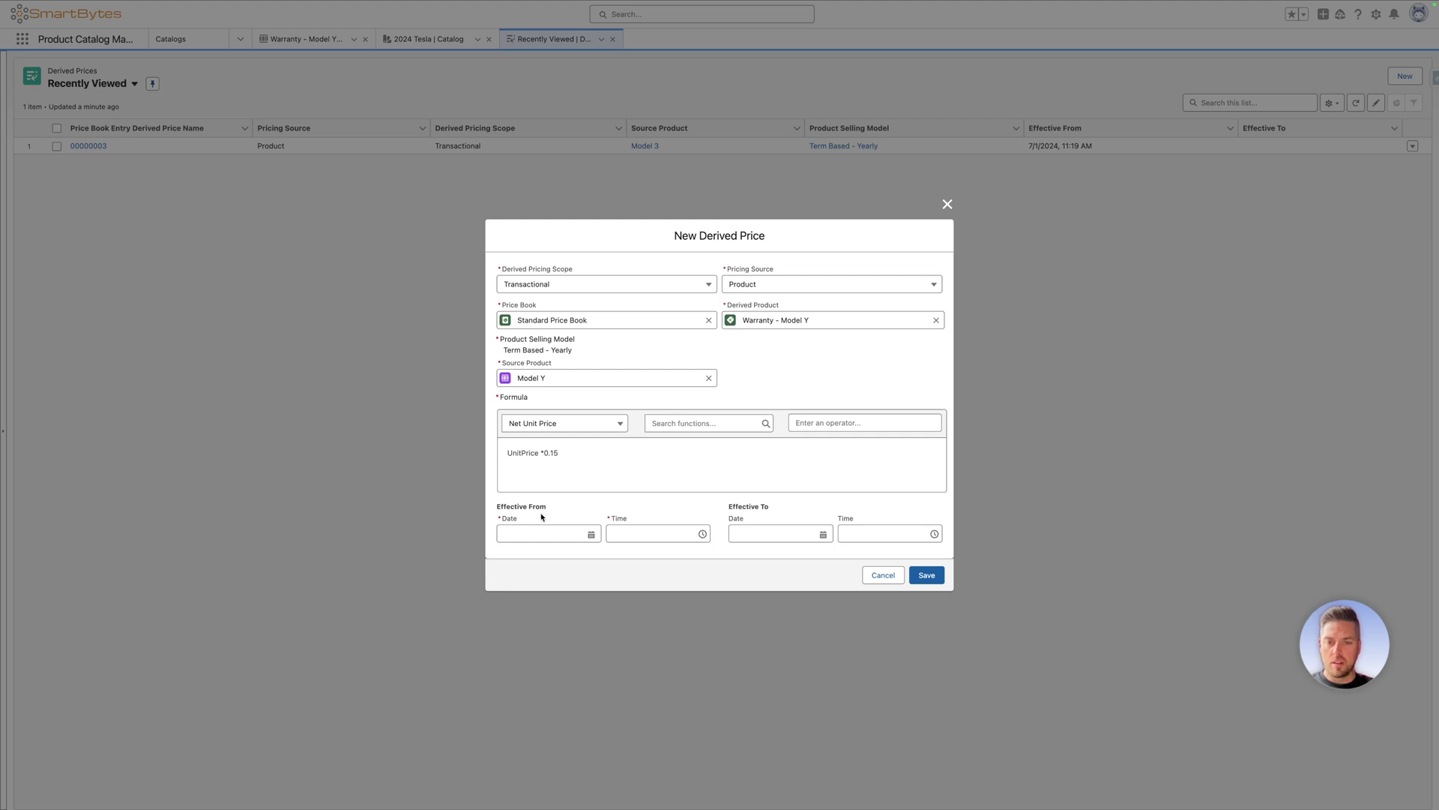
pyautogui.click(525, 538)
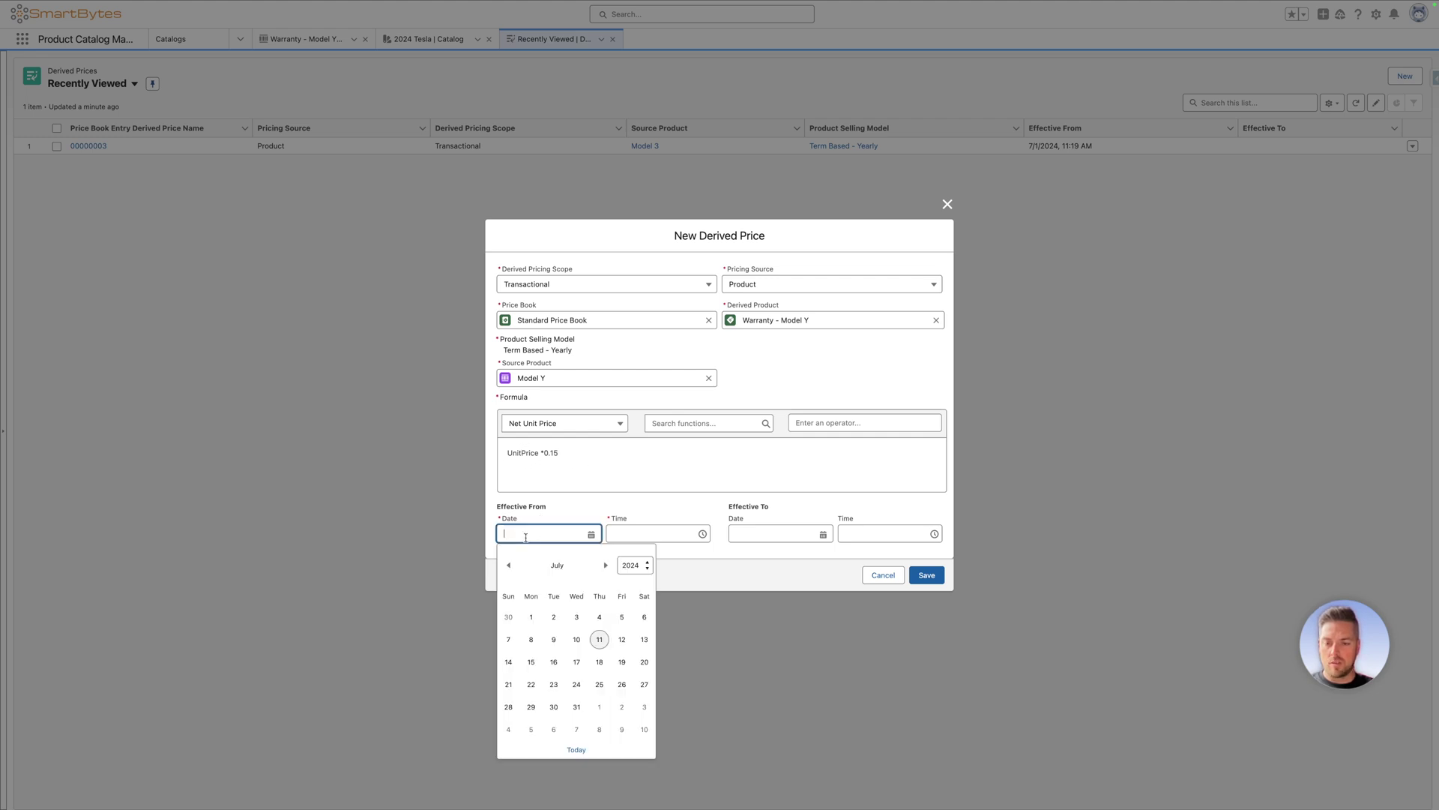
pyautogui.click(529, 619)
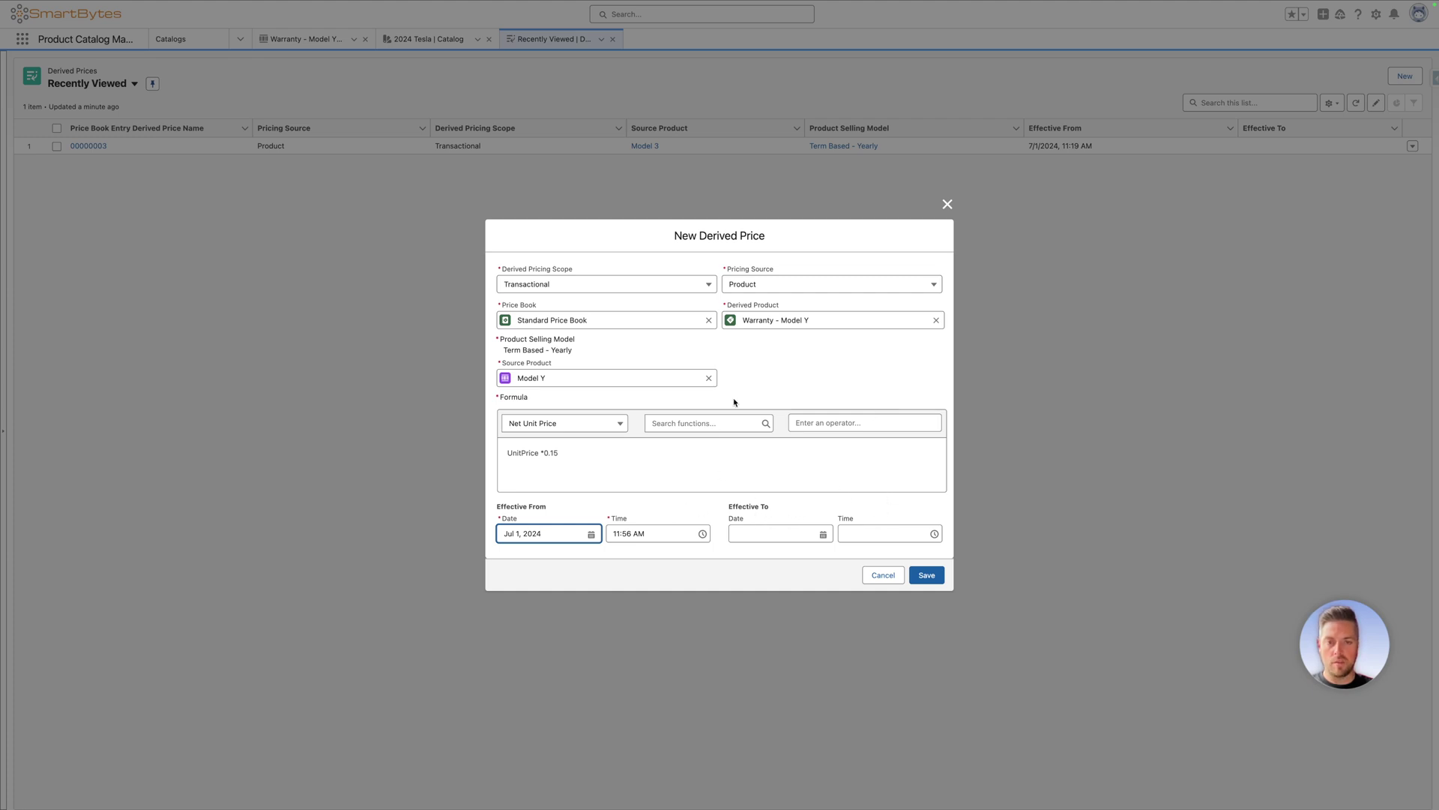
pyautogui.click(927, 574)
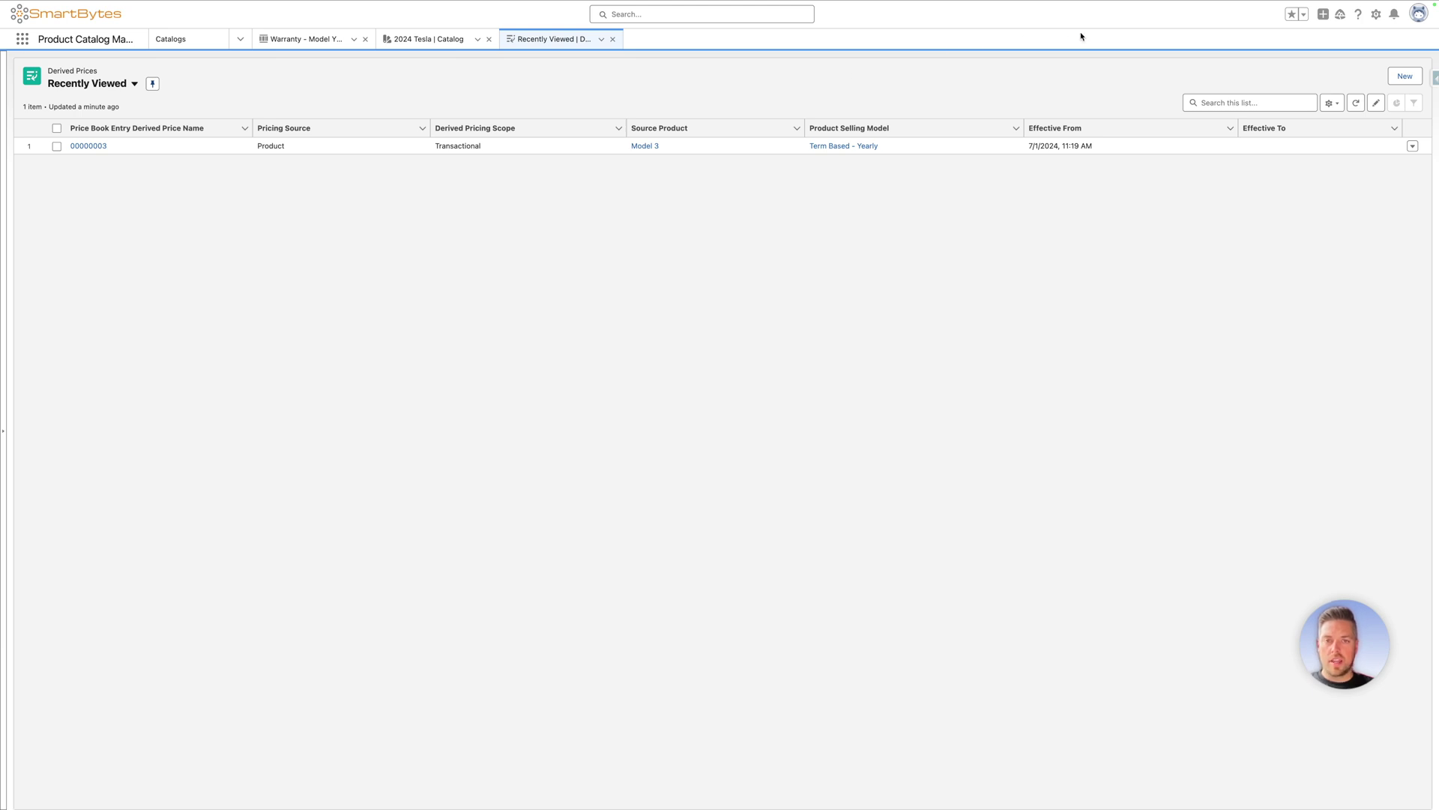
# Sync pricing data from the Salesforce Pricing Setup page in Setup.
pyautogui.click(1373, 18)
pyautogui.click(1326, 44)
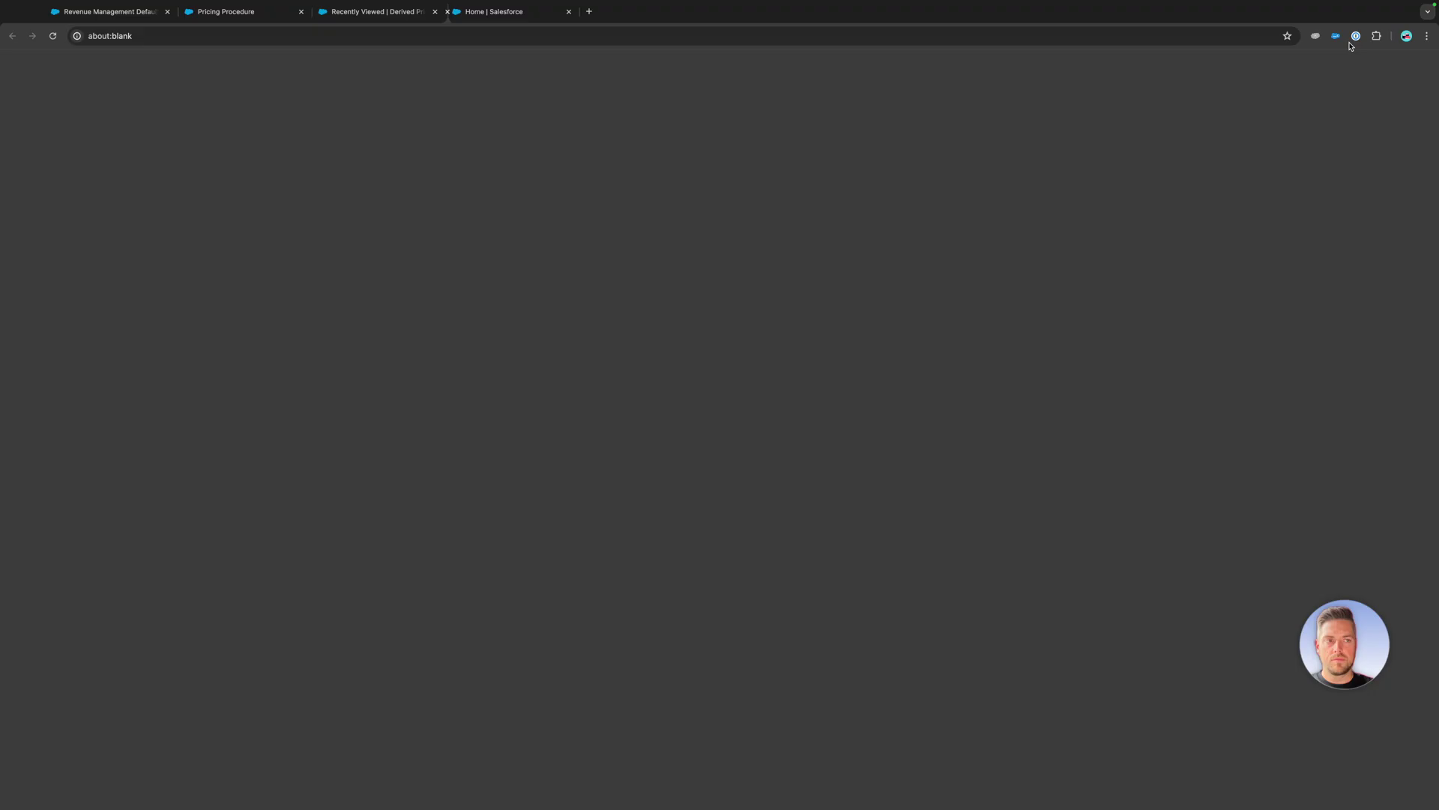
pyautogui.click(69, 69)
pyautogui.write('pricing')
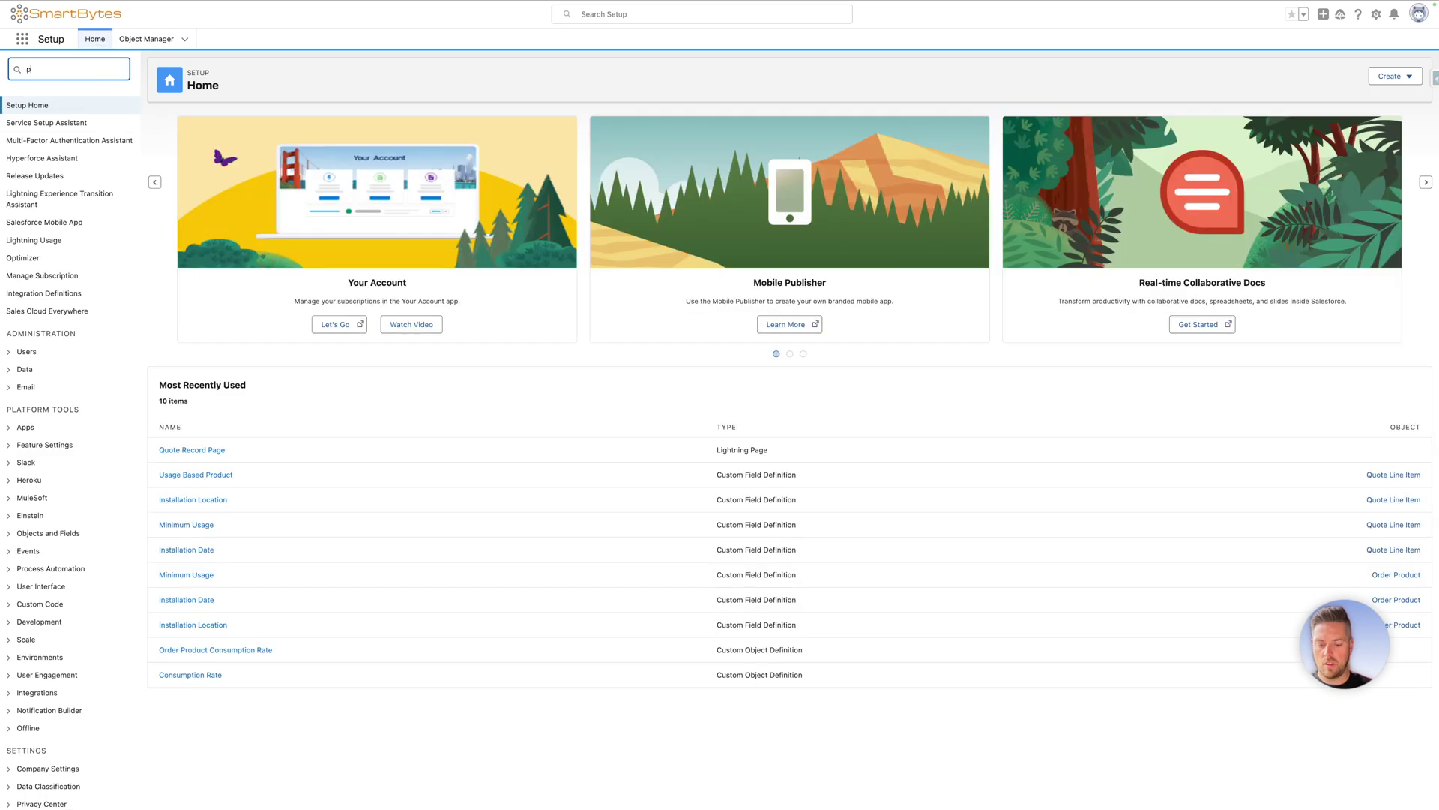
pyautogui.click(76, 196)
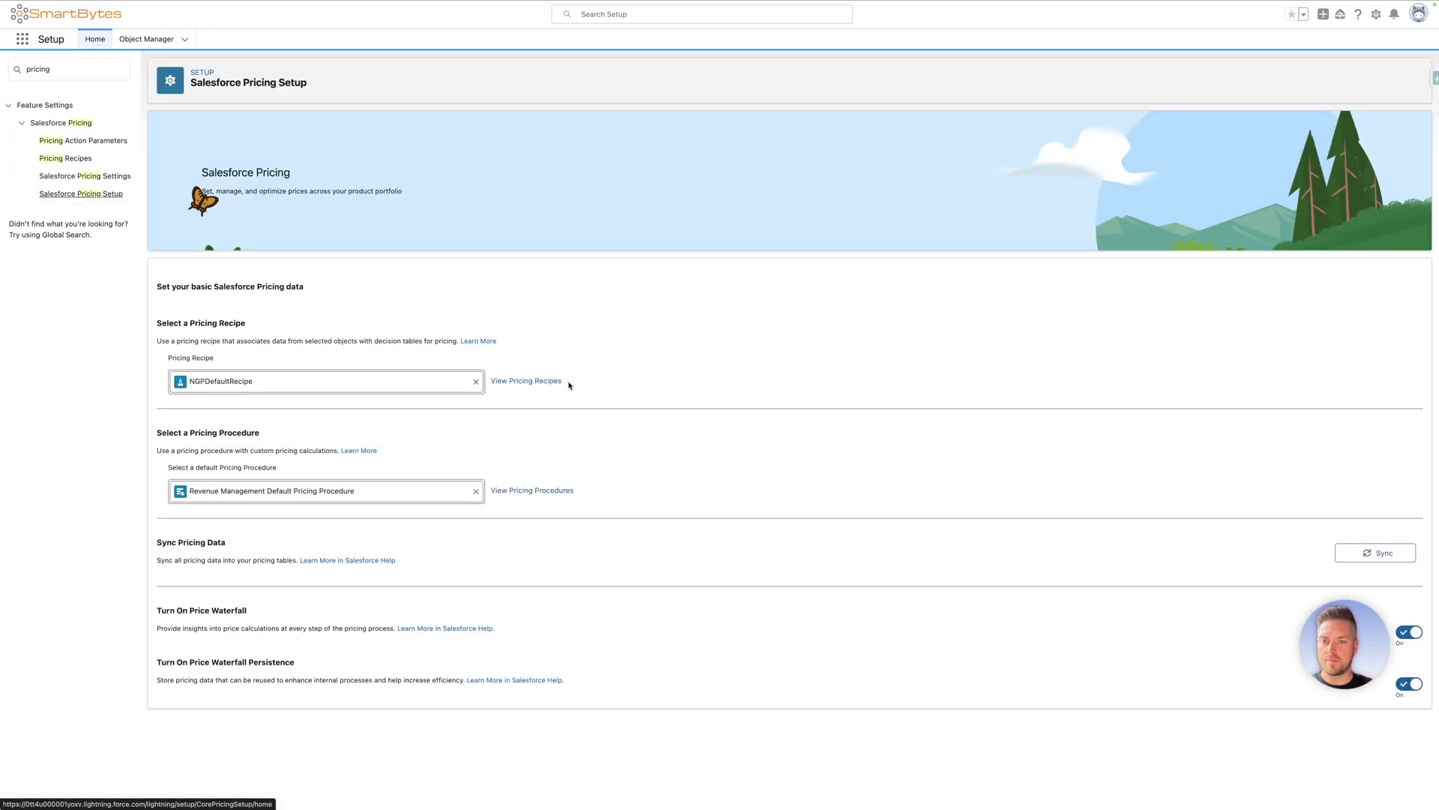
pyautogui.click(1372, 554)
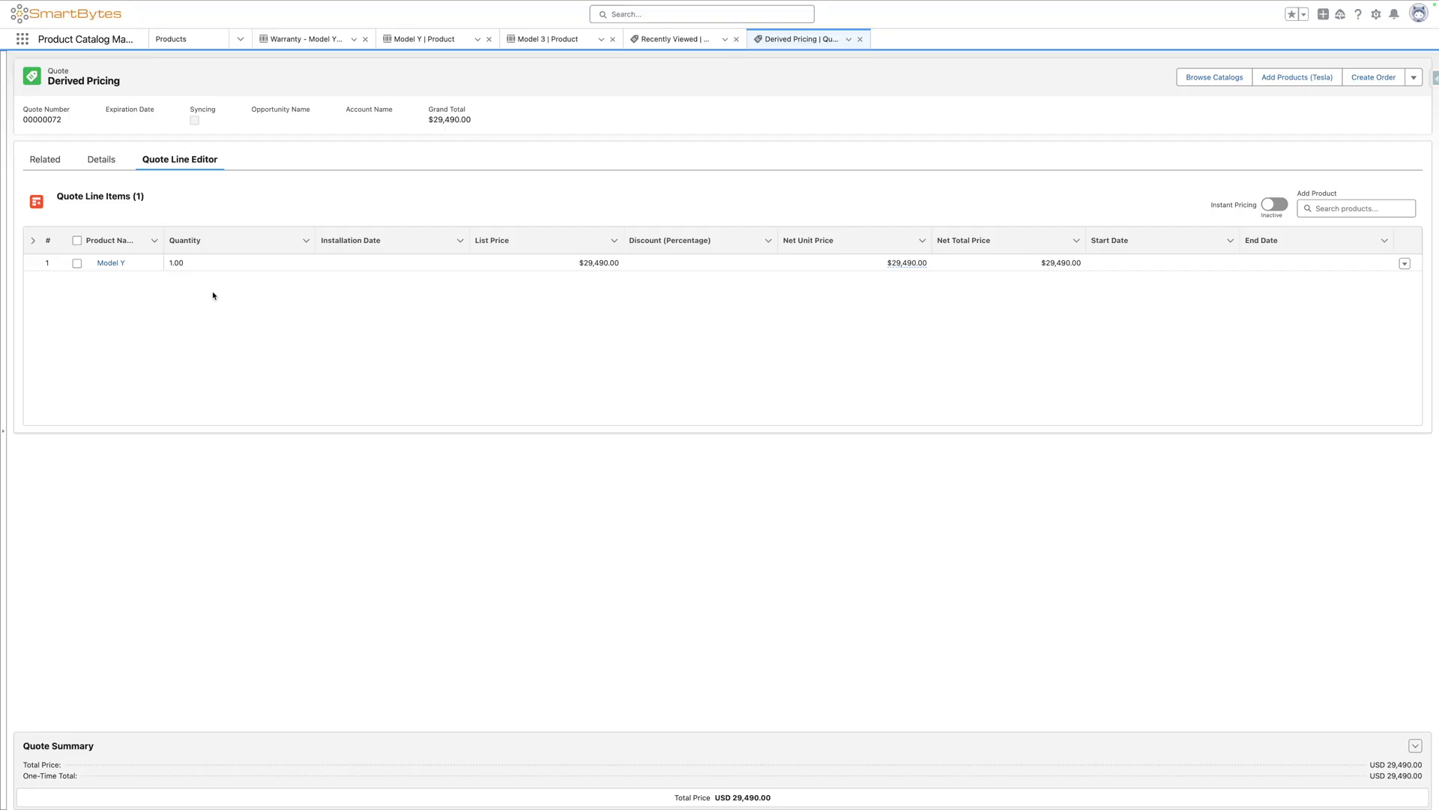
# Add Warranty - Model Y from the 2024 Tesla catalog to the quote and save it.
pyautogui.click(1198, 80)
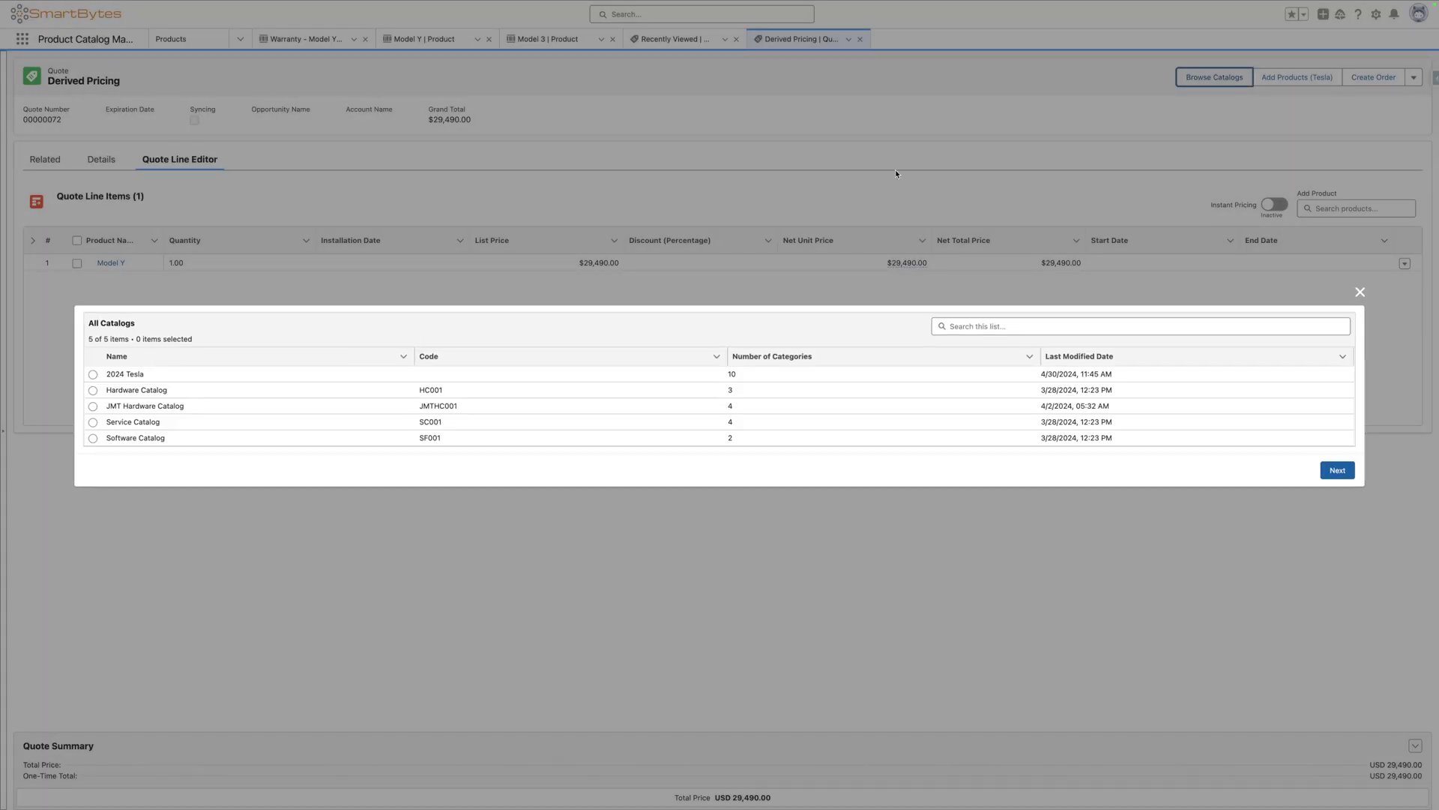
pyautogui.click(90, 374)
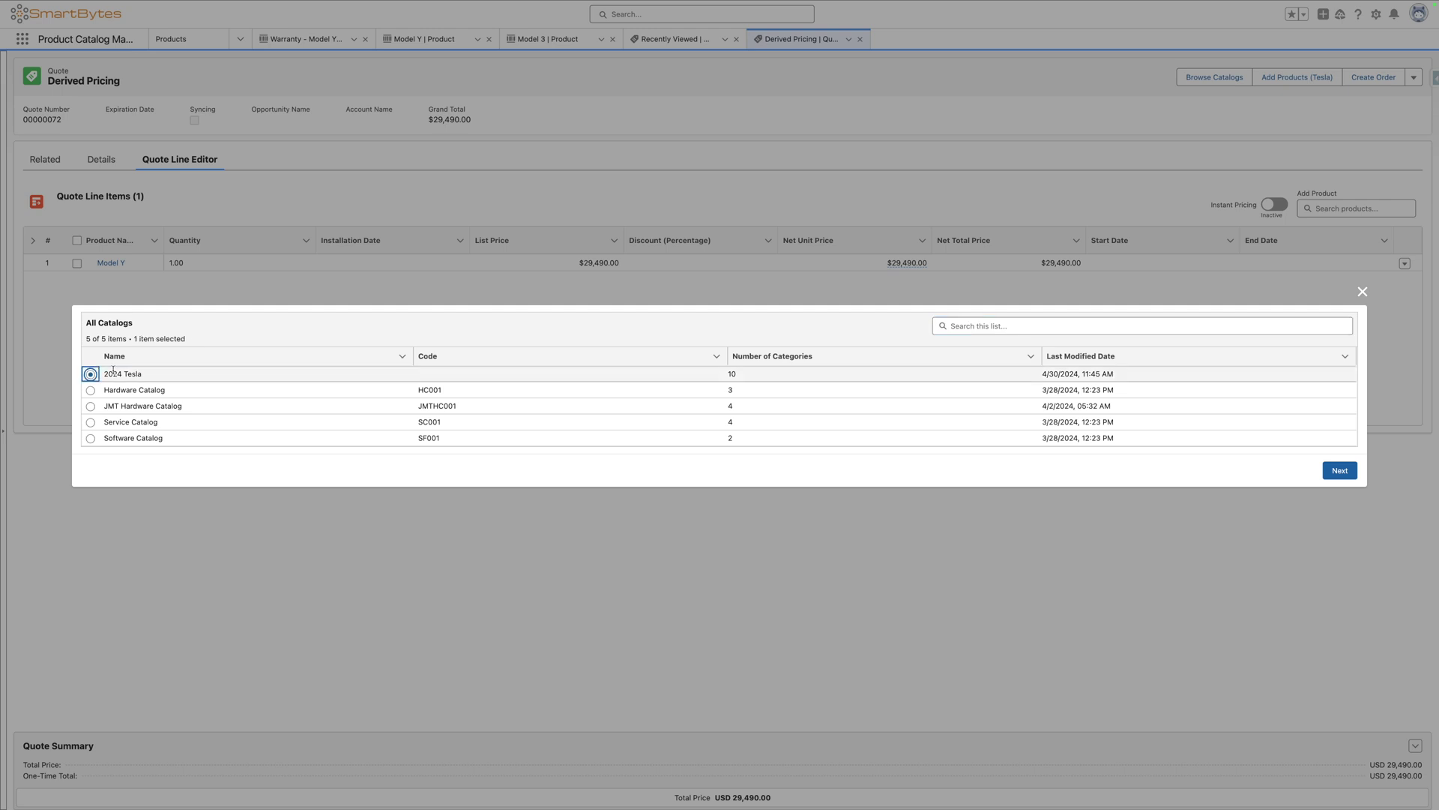
pyautogui.click(1352, 471)
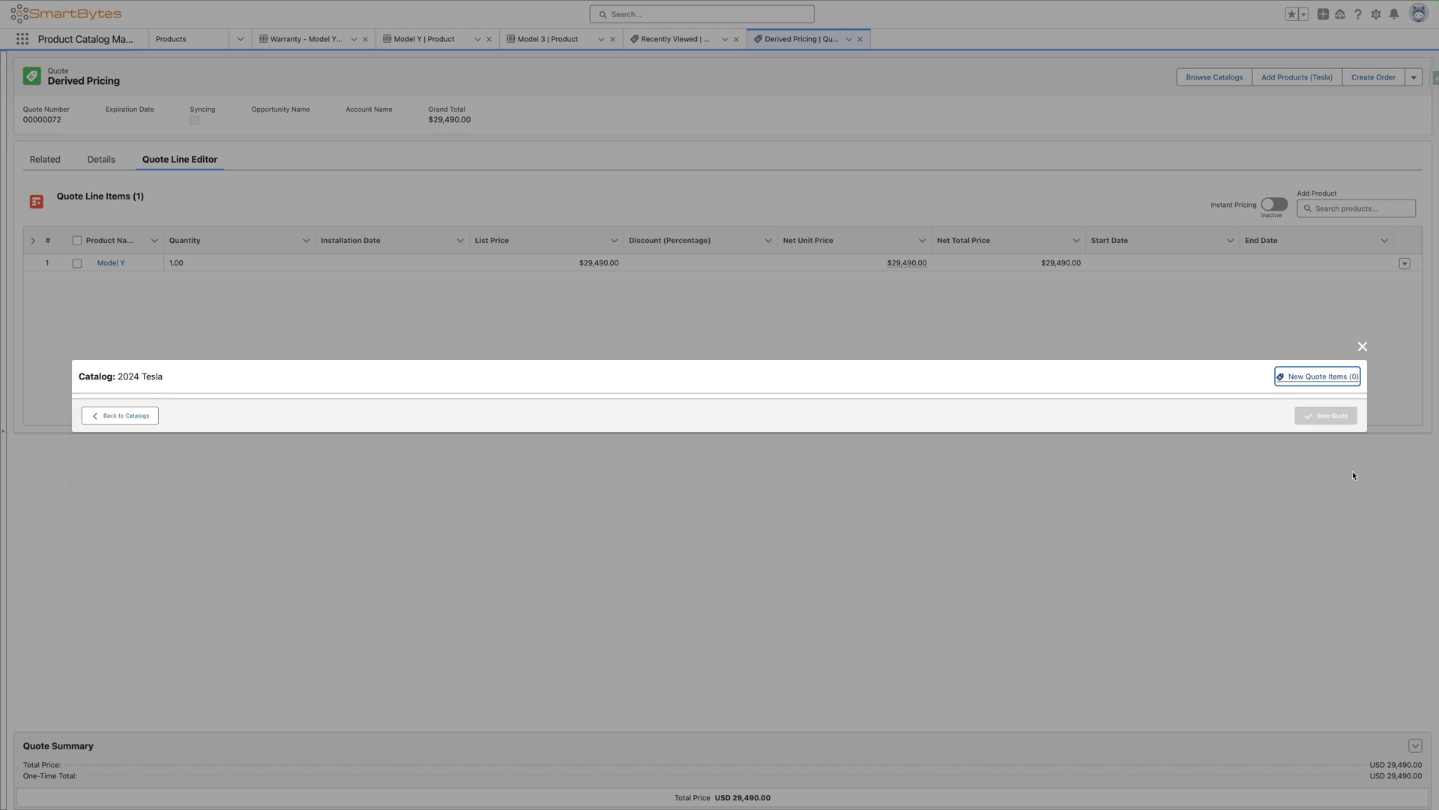
pyautogui.scroll(-1, 479, 461)
pyautogui.scroll(-3, 444, 472)
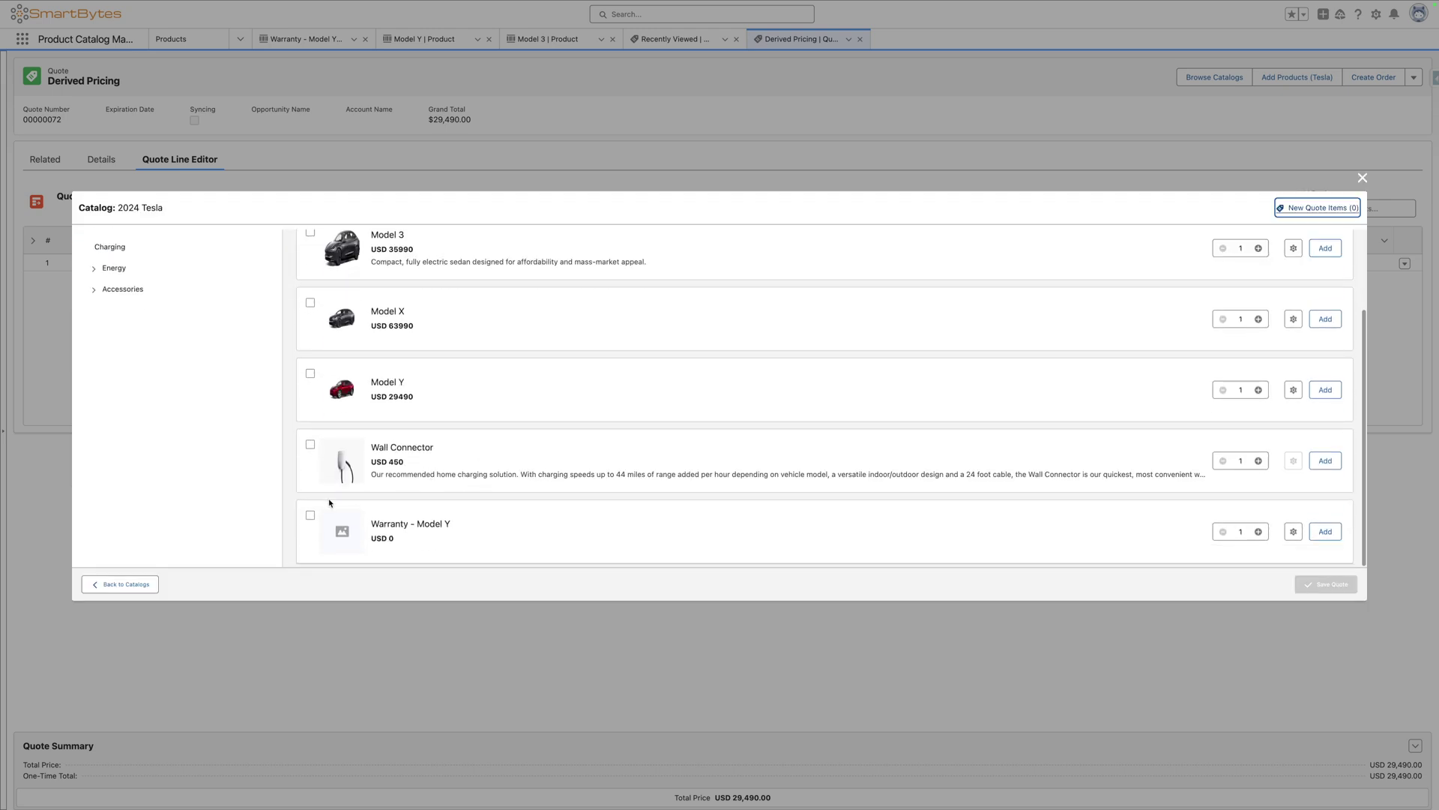
pyautogui.click(1312, 527)
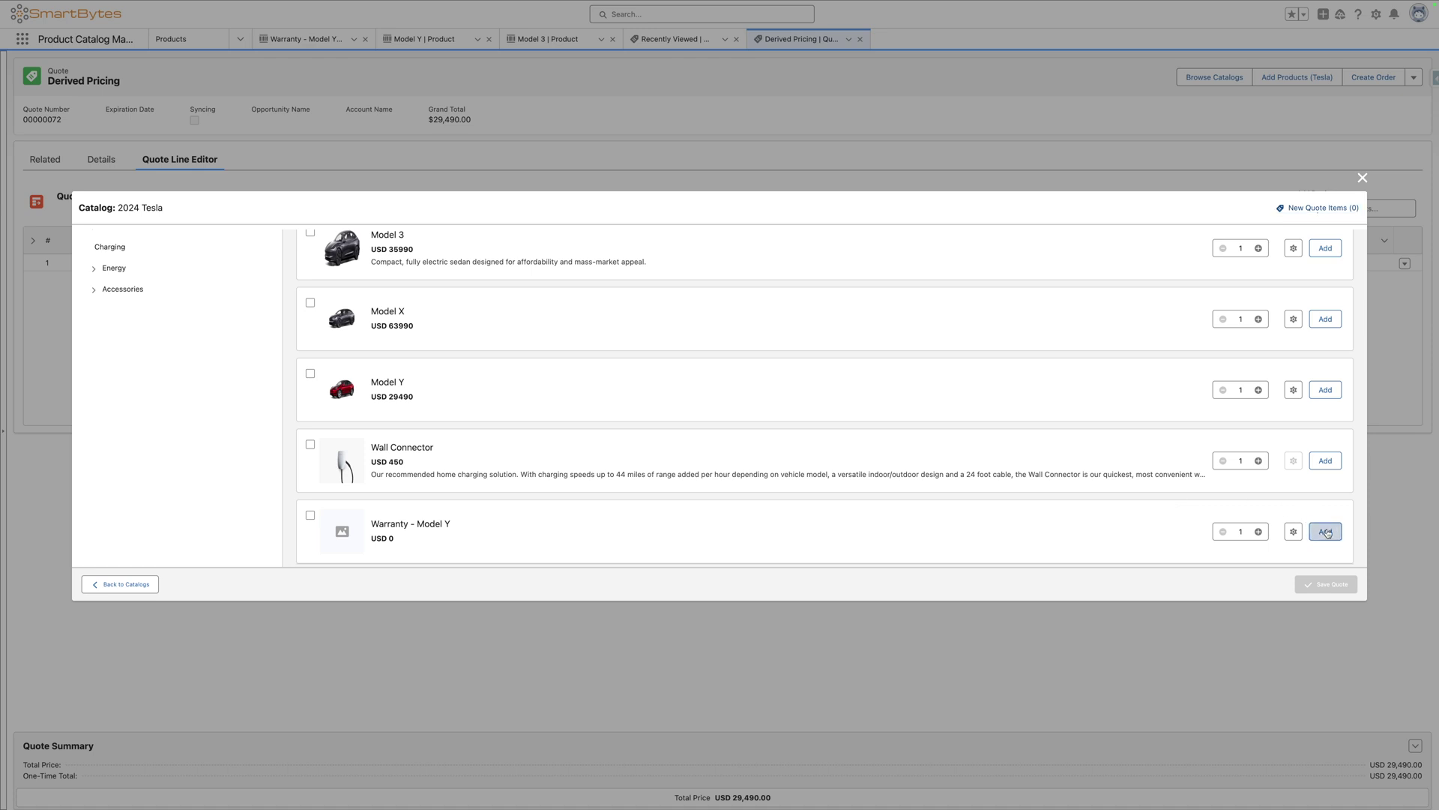
pyautogui.click(1331, 585)
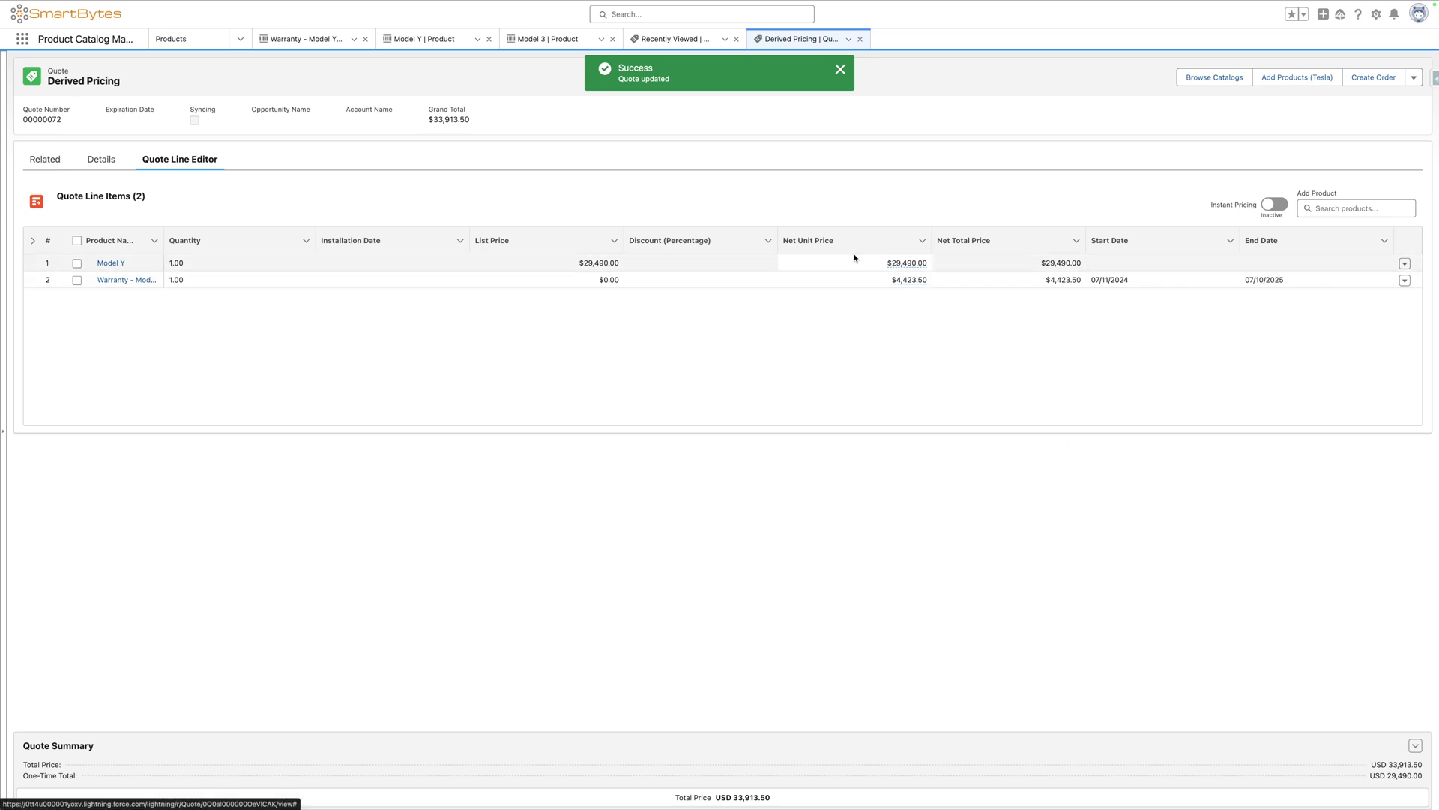
# Give Model Y a 25% discount, save, and check the warranty's recalculated $3,317.63 price details.
pyautogui.click(717, 278)
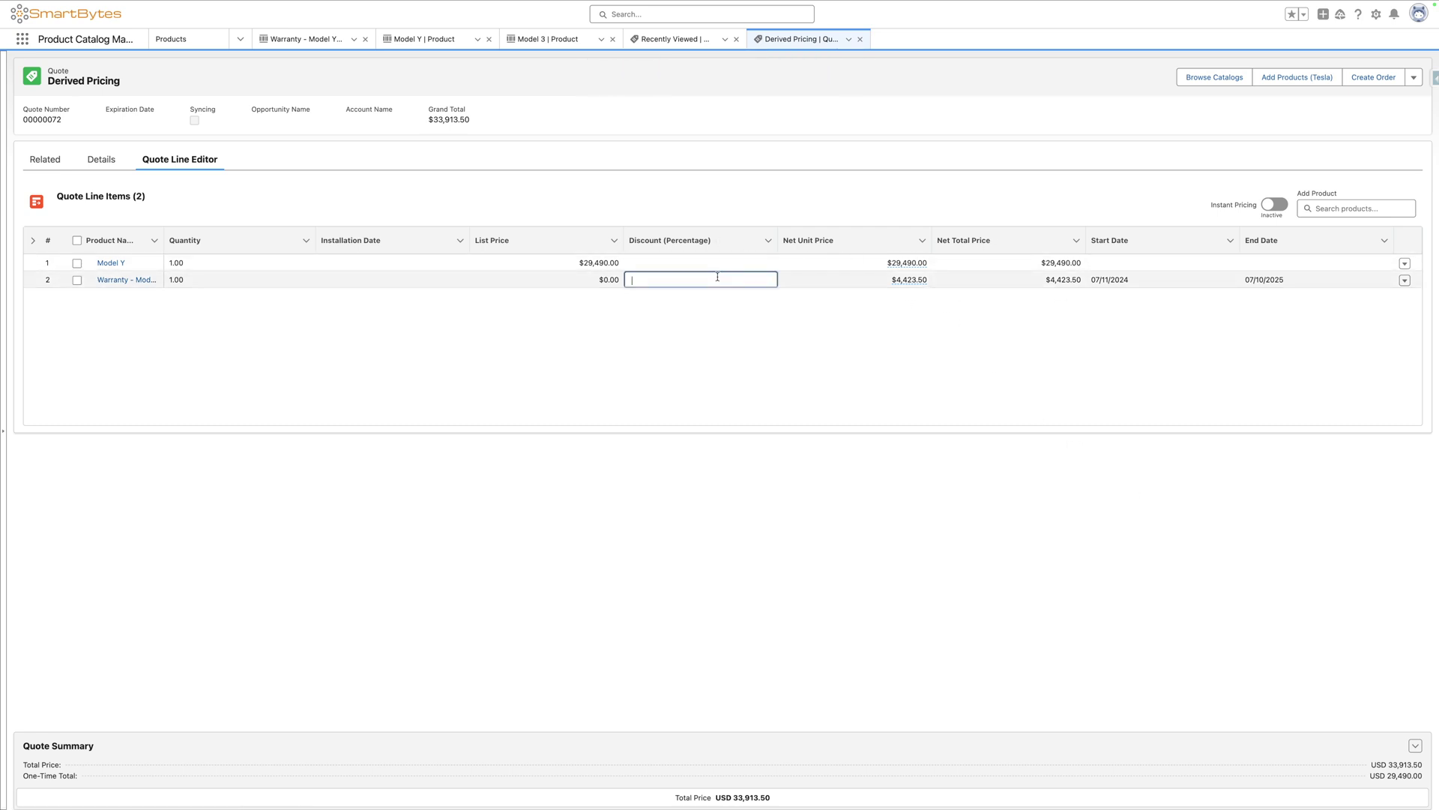
pyautogui.click(706, 260)
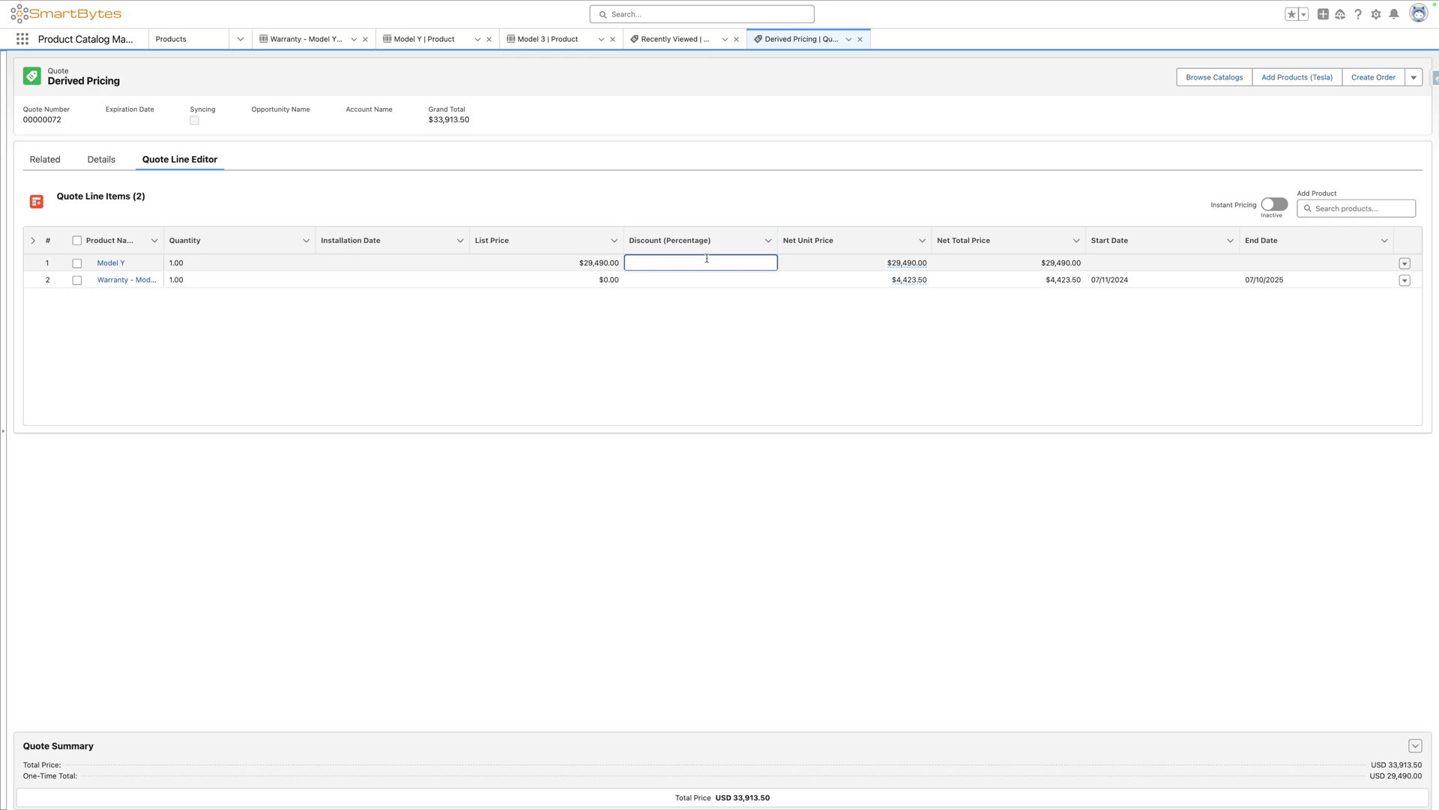
pyautogui.write('25')
pyautogui.click(829, 264)
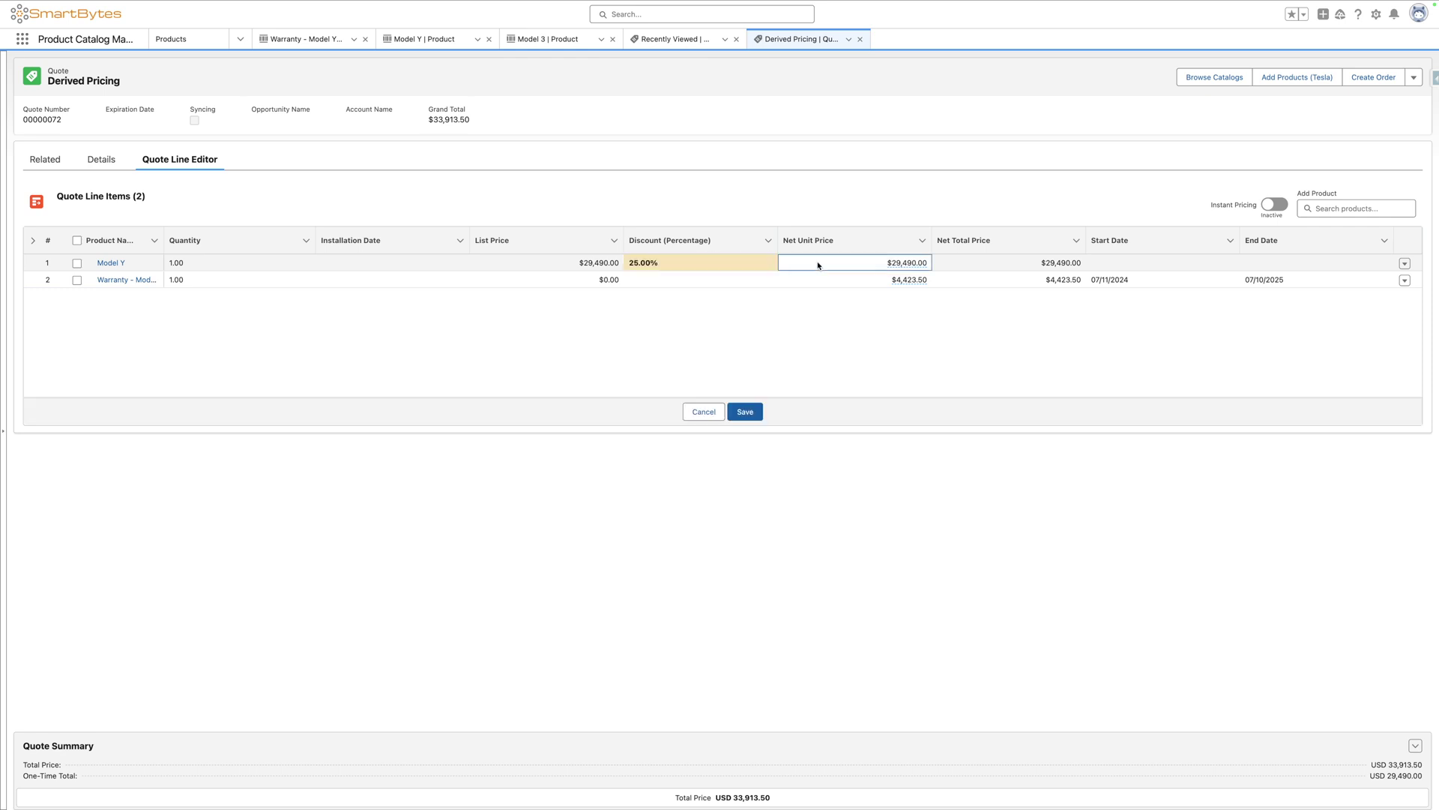
pyautogui.click(745, 414)
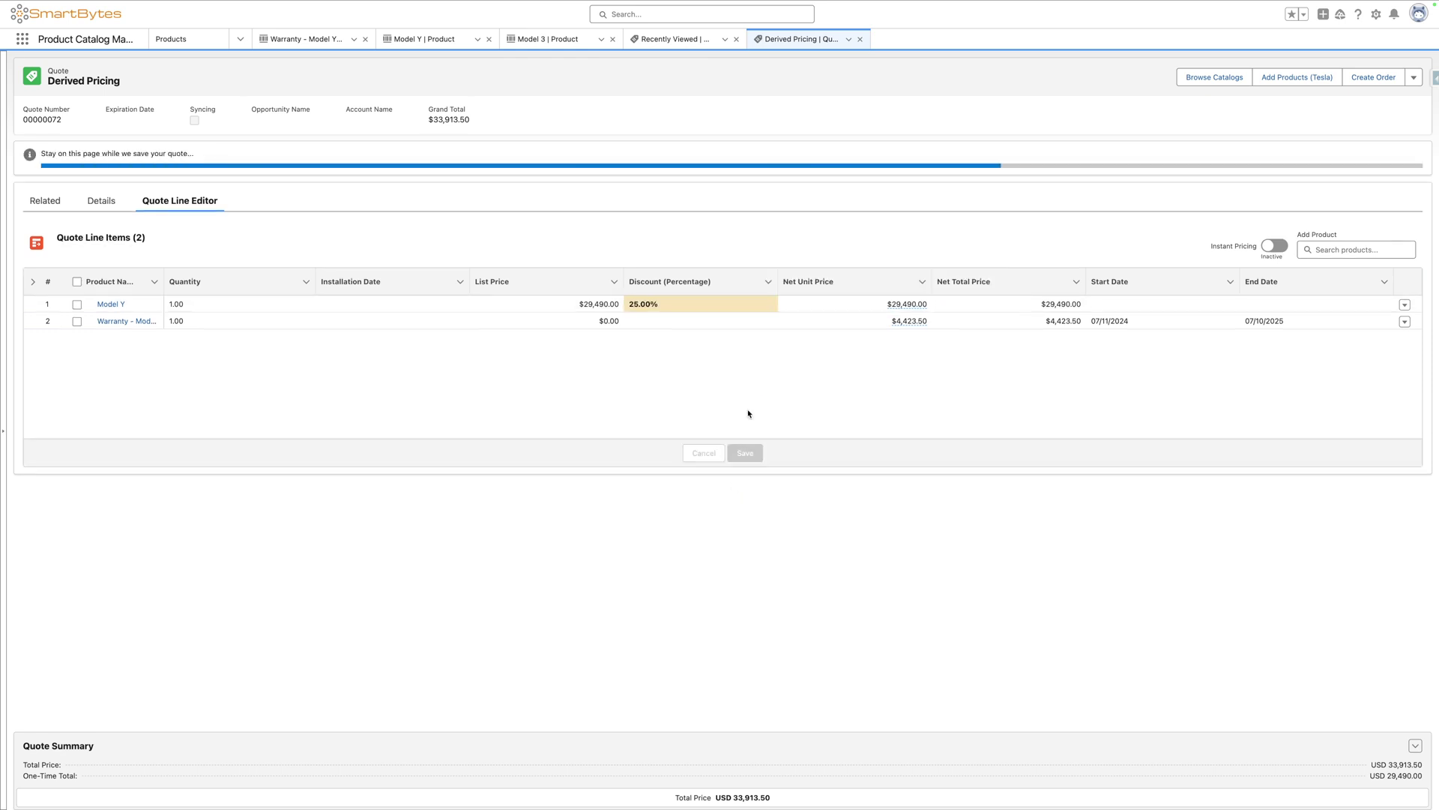
pyautogui.click(909, 321)
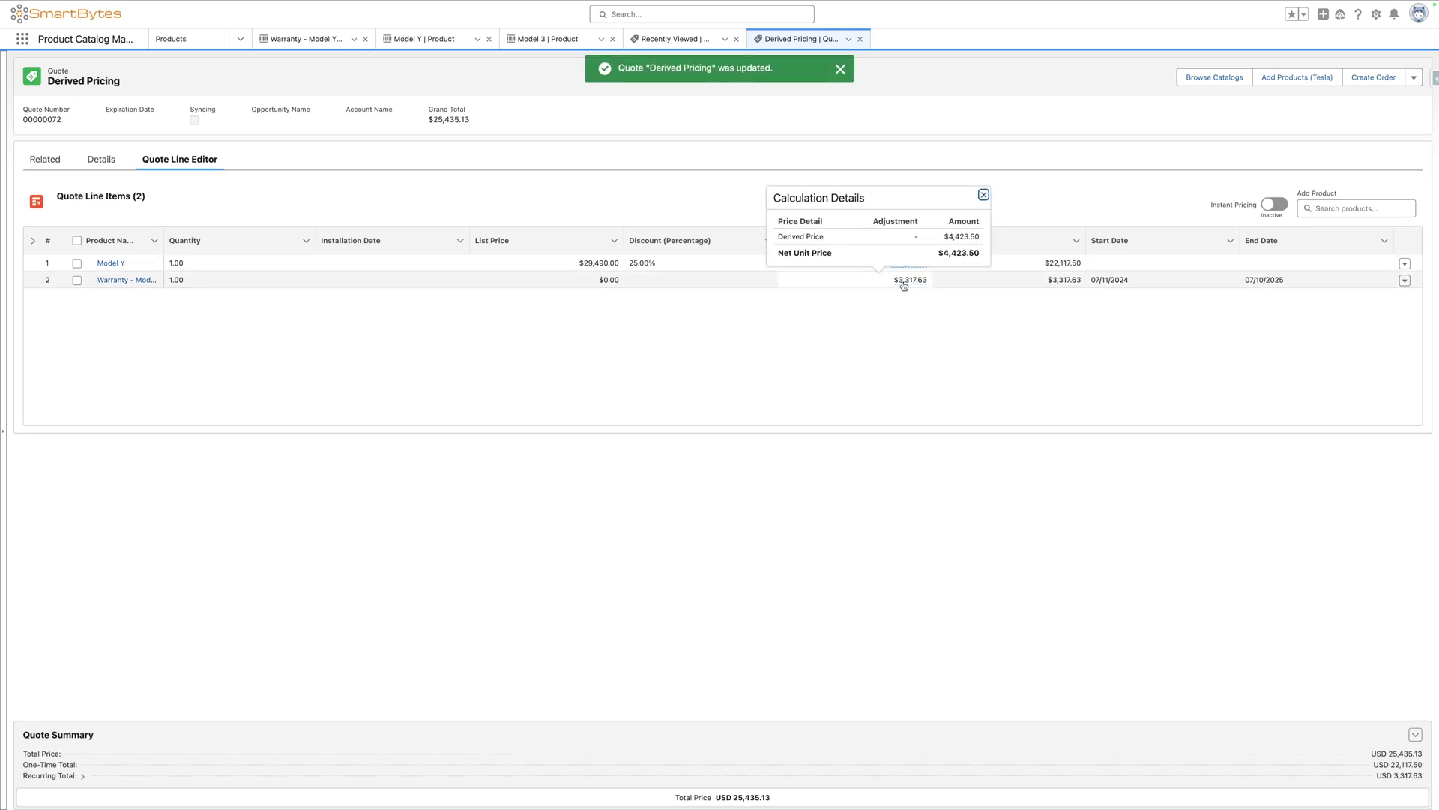
pyautogui.click(850, 332)
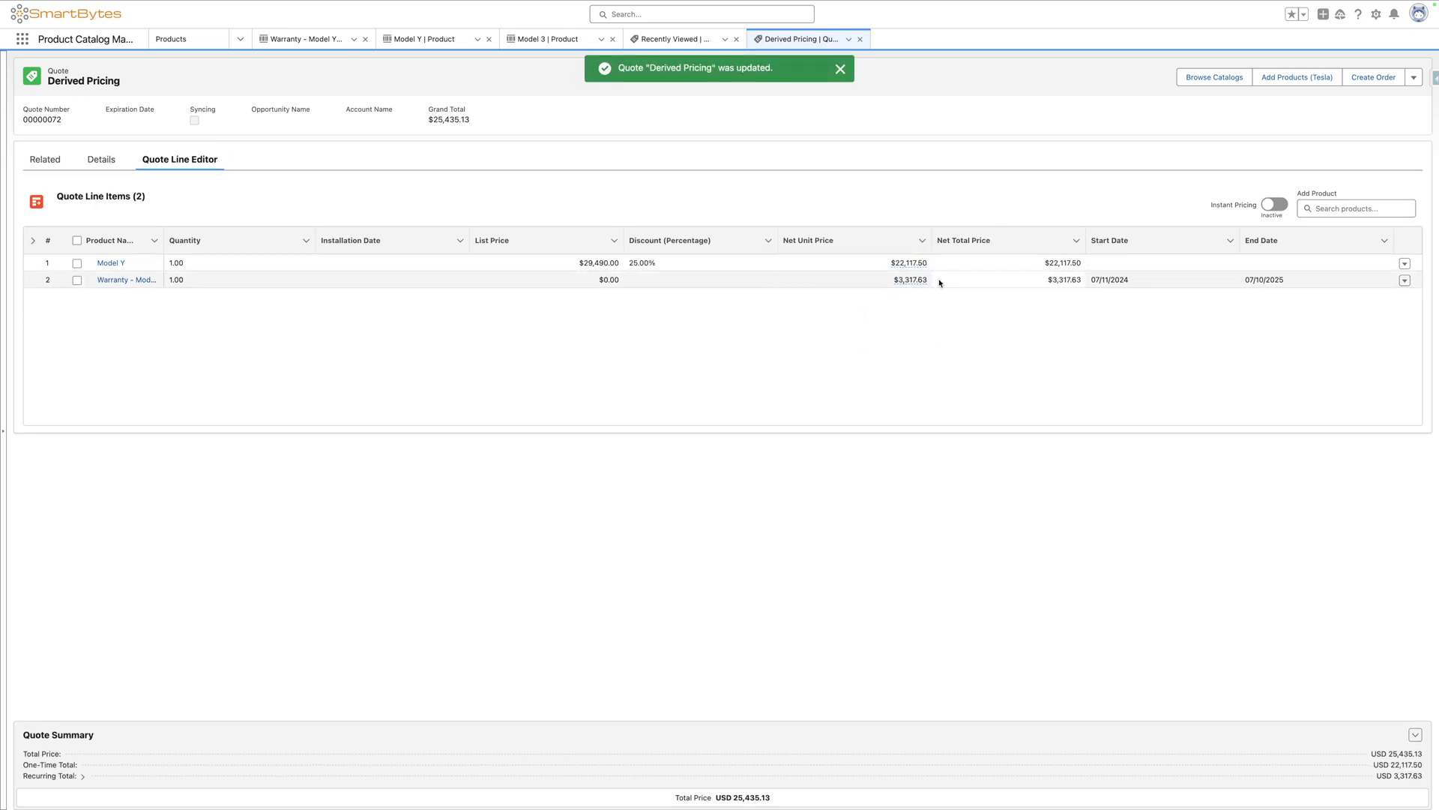